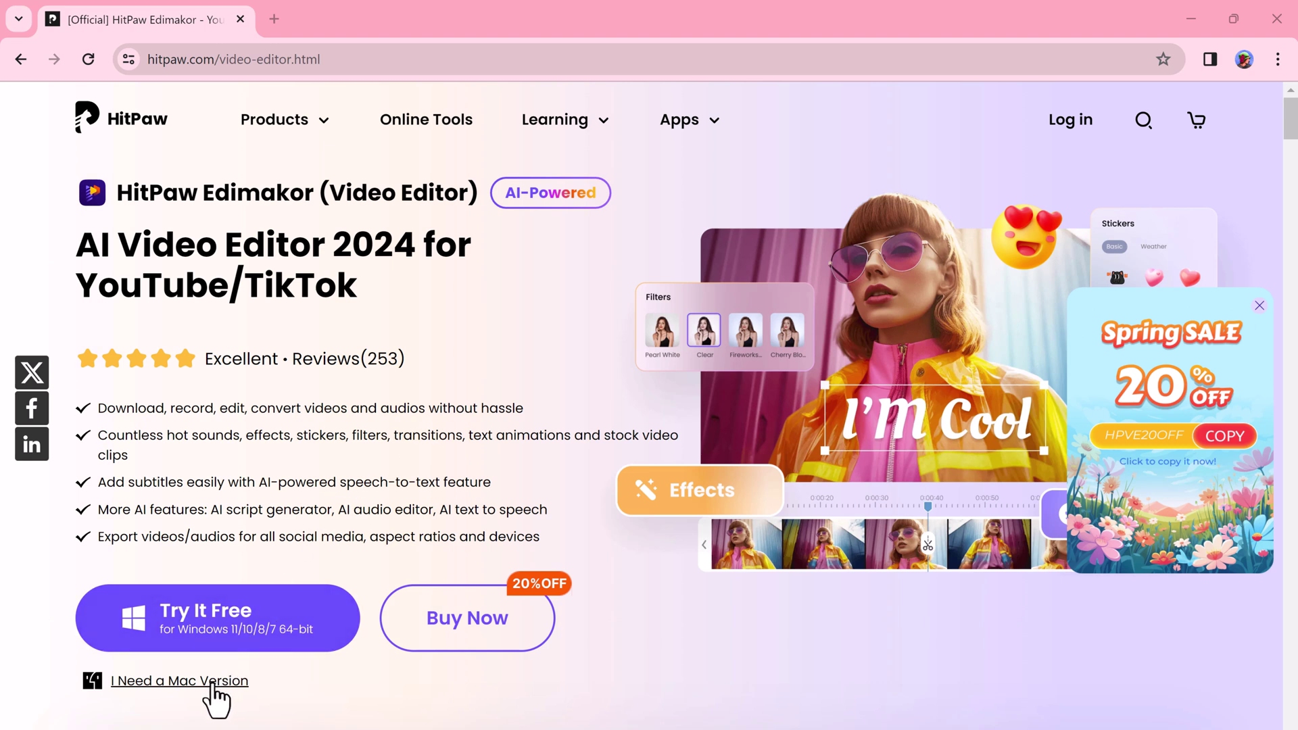
Step: Scroll down the Edimakor home screen to reach the AI Video Generator tool
{"action": "scroll", "coordinate": [242, 659], "scroll_direction": "down", "scroll_amount": 1}
{"action": "scroll", "coordinate": [241, 657], "scroll_direction": "down", "scroll_amount": 10}
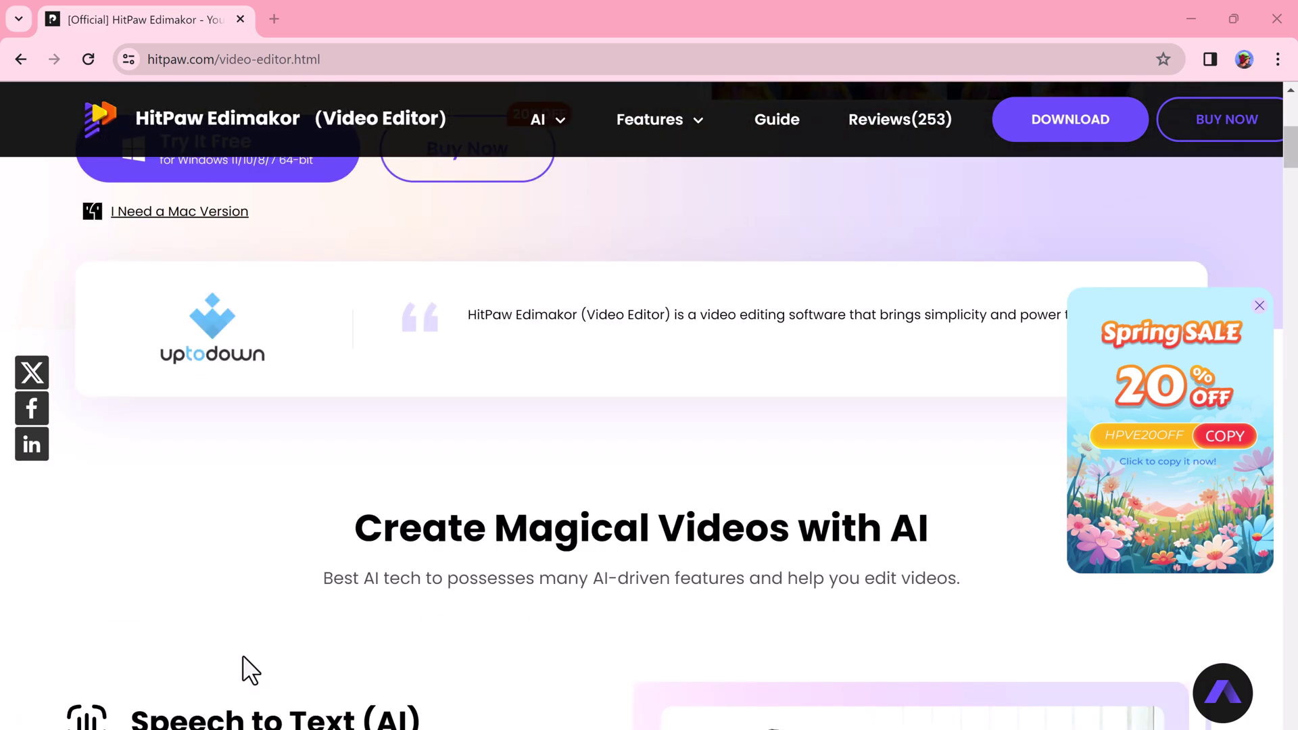
{"action": "scroll", "coordinate": [242, 655], "scroll_direction": "down", "scroll_amount": 1}
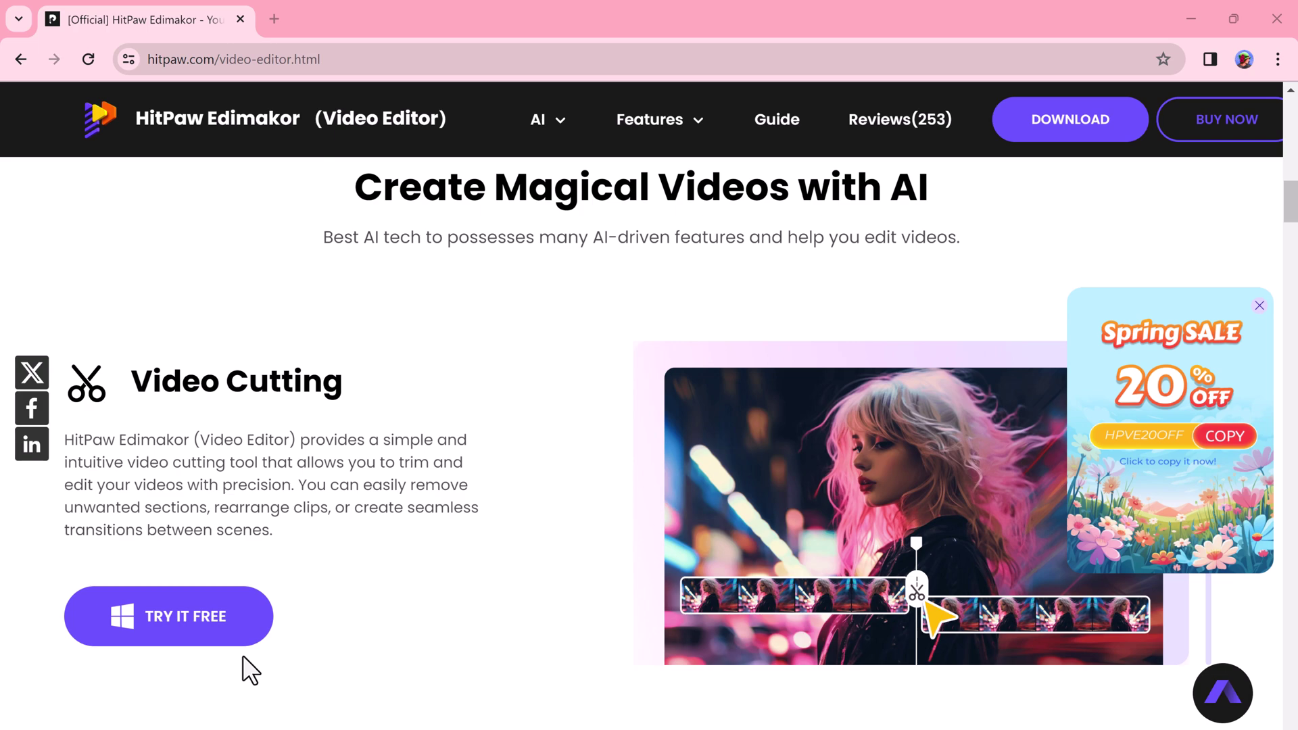
{"action": "scroll", "coordinate": [242, 654], "scroll_direction": "down", "scroll_amount": 5}
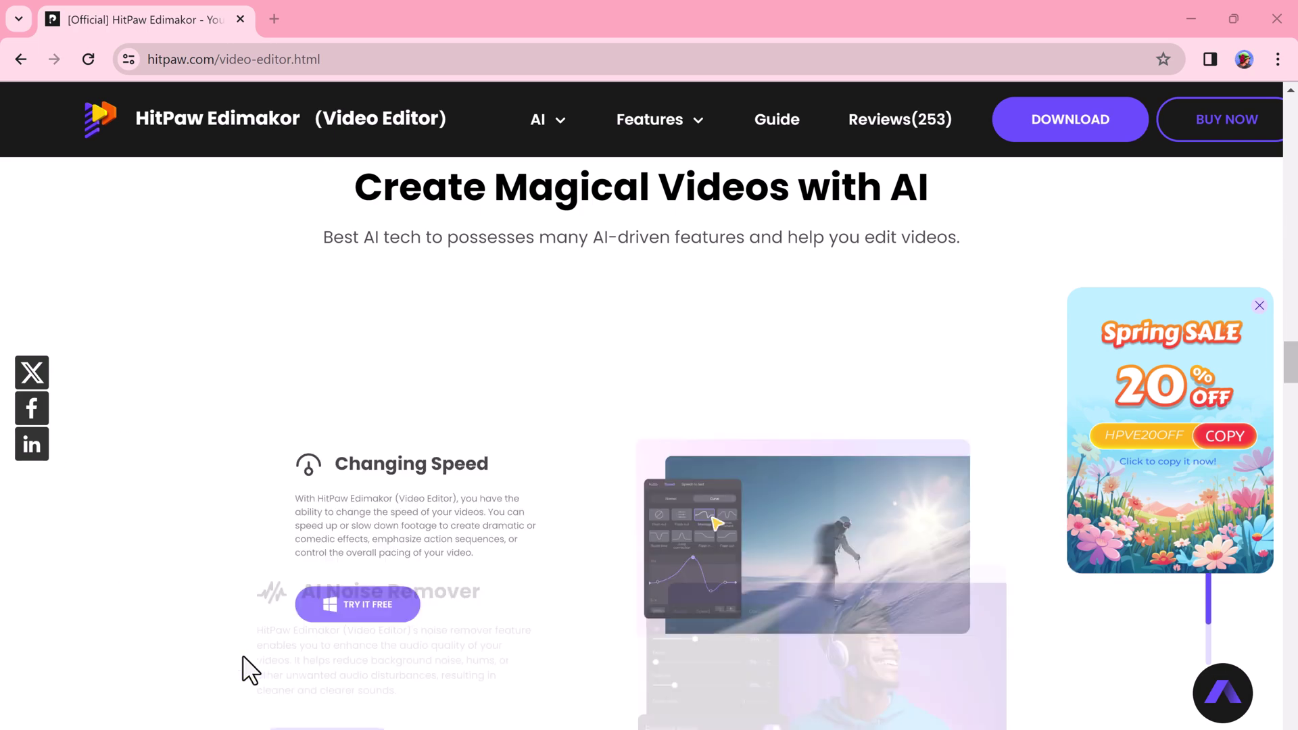
{"action": "scroll", "coordinate": [250, 670], "scroll_direction": "down", "scroll_amount": 1}
{"action": "scroll", "coordinate": [250, 670], "scroll_direction": "down", "scroll_amount": 5}
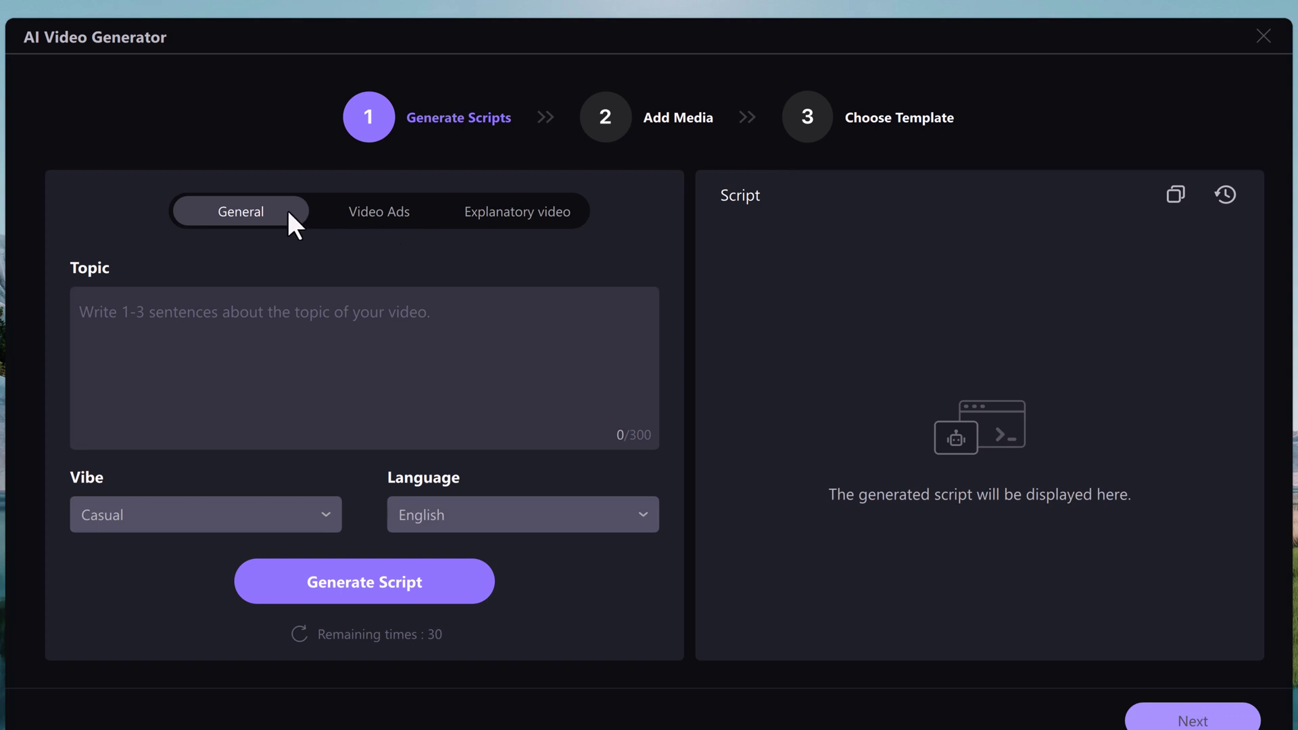
Step: Compare the Video Ads and Explanatory script types, then enter topic 'Ai in everbody life' under General
{"action": "left_click", "coordinate": [360, 212]}
{"action": "left_click", "coordinate": [517, 223]}
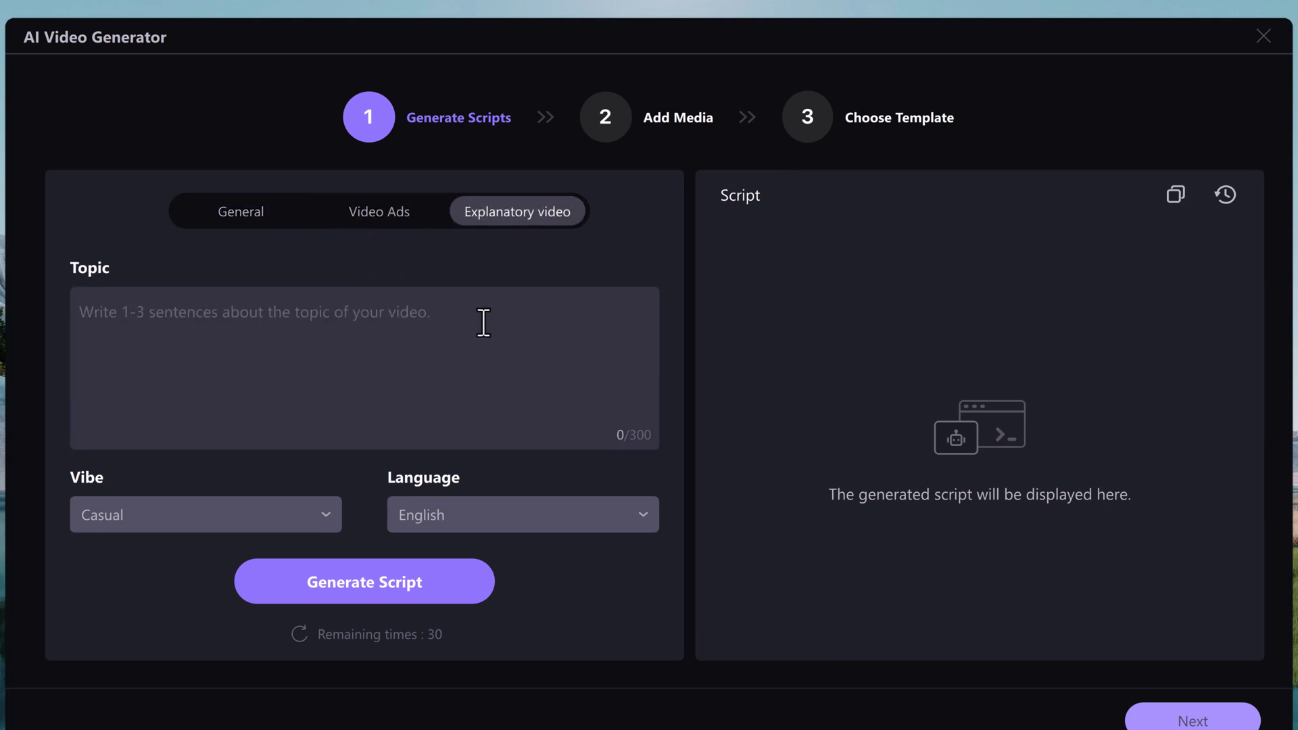
{"action": "left_click", "coordinate": [269, 211]}
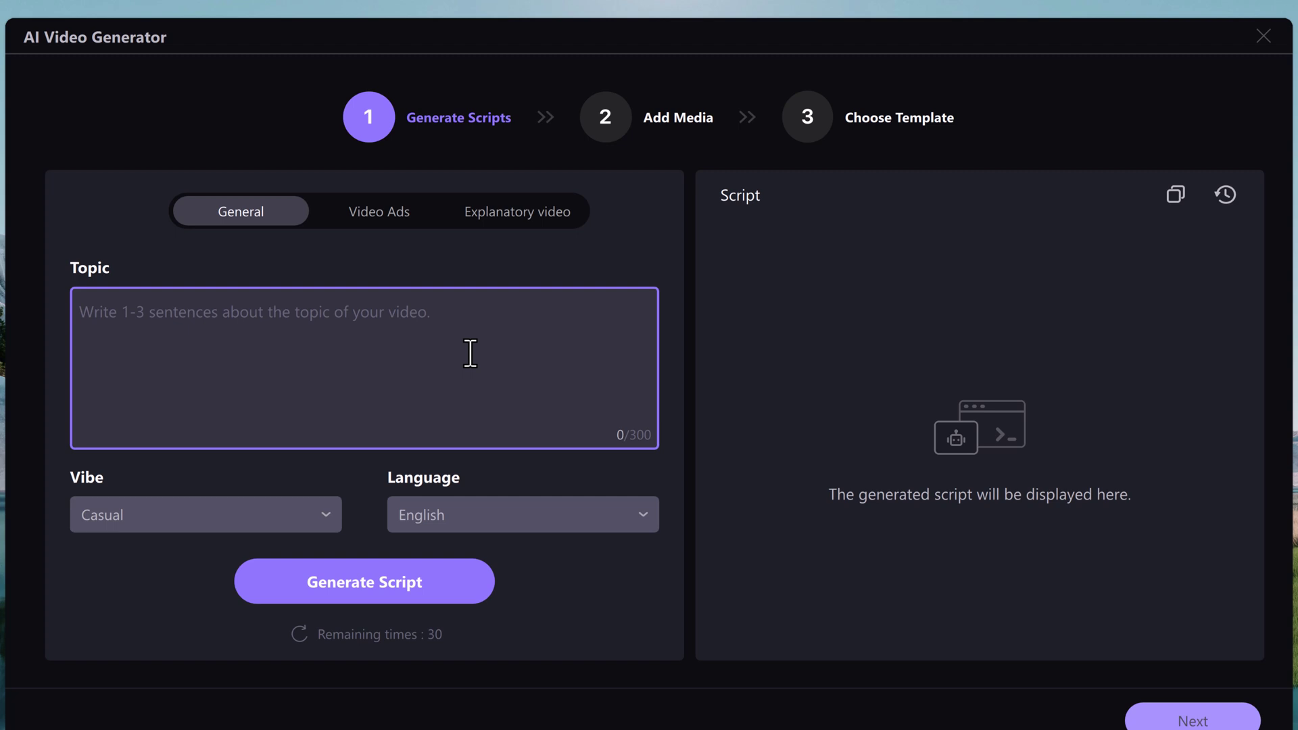
{"action": "type", "text": "Ai i"}
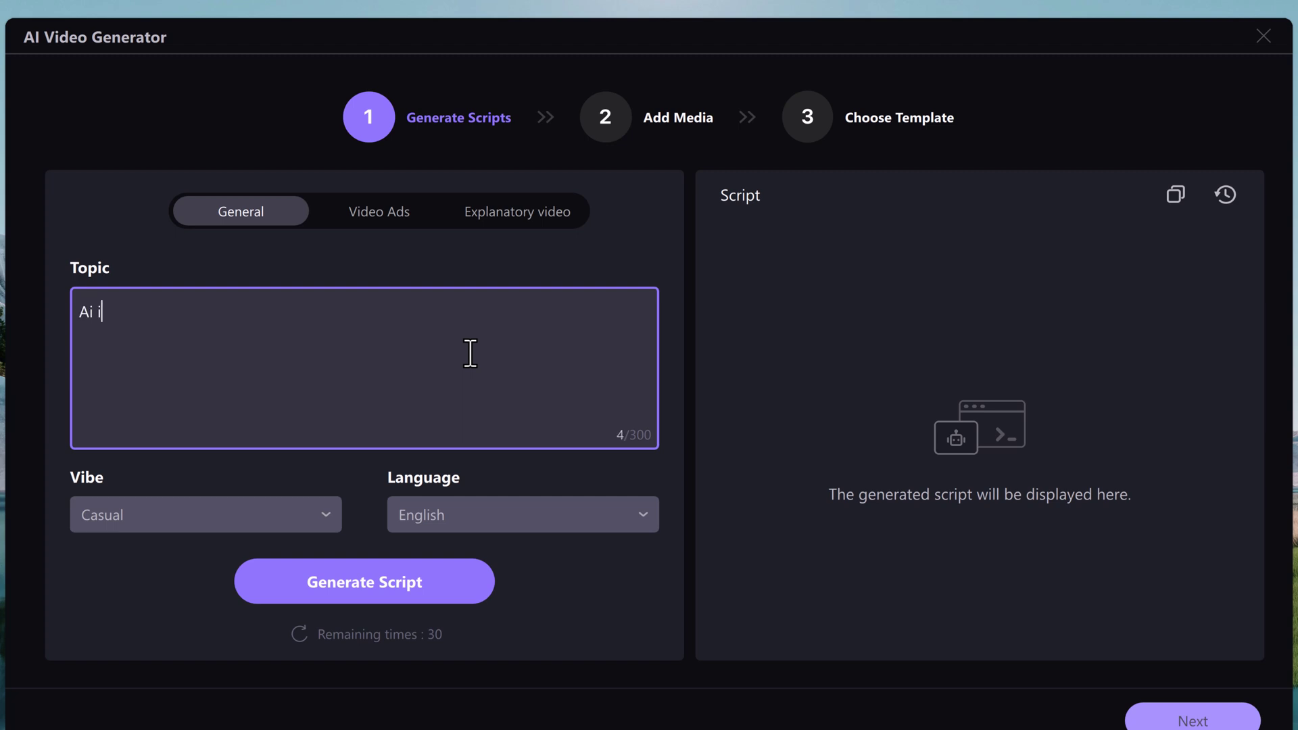
{"action": "type", "text": "n "}
{"action": "type", "text": "everbody life"}
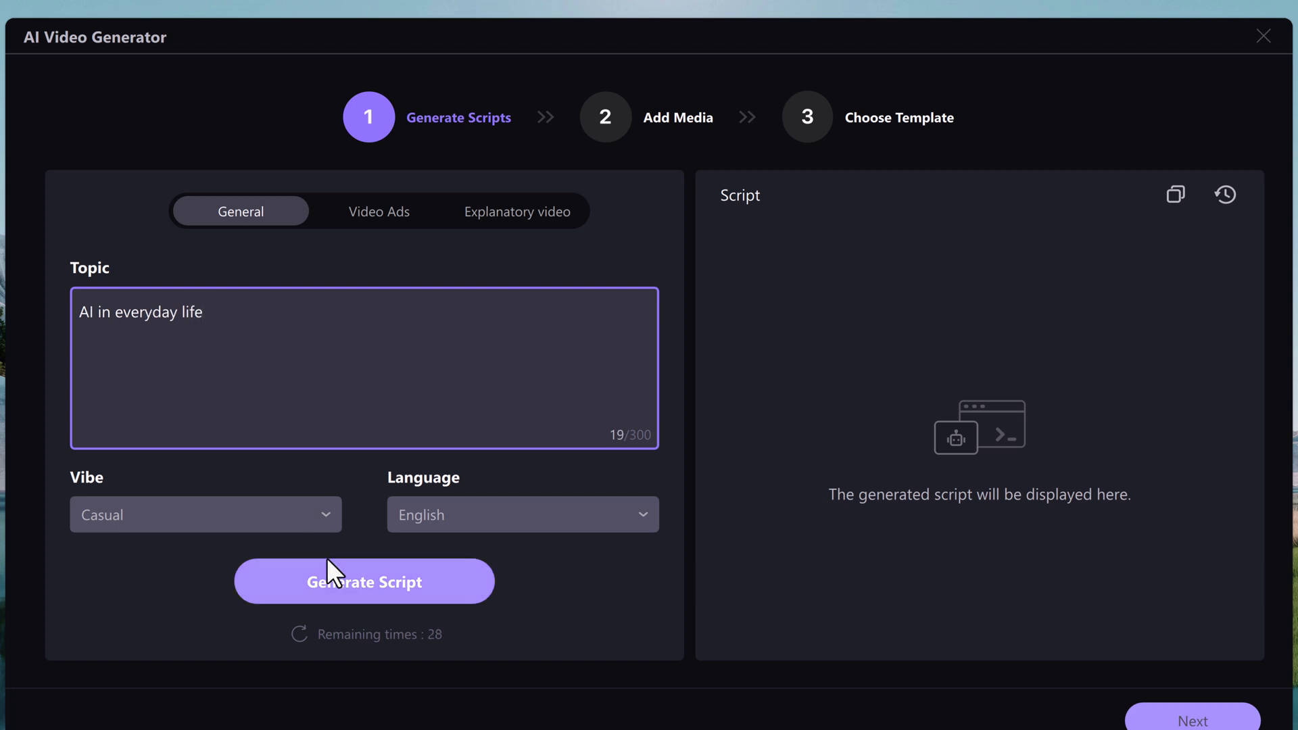
Step: Set the script vibe to Informative, keep English, and generate the script
{"action": "left_click", "coordinate": [325, 505]}
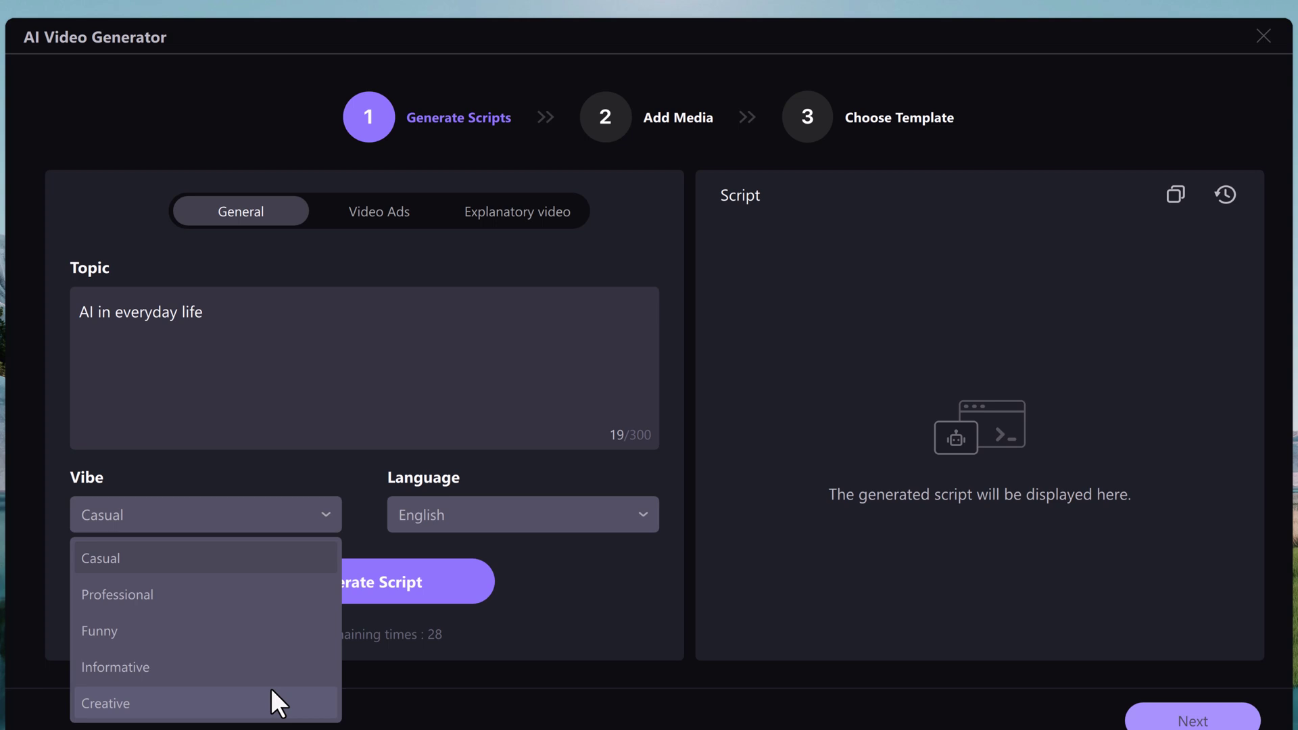
{"action": "left_click", "coordinate": [267, 666]}
{"action": "left_click", "coordinate": [546, 526]}
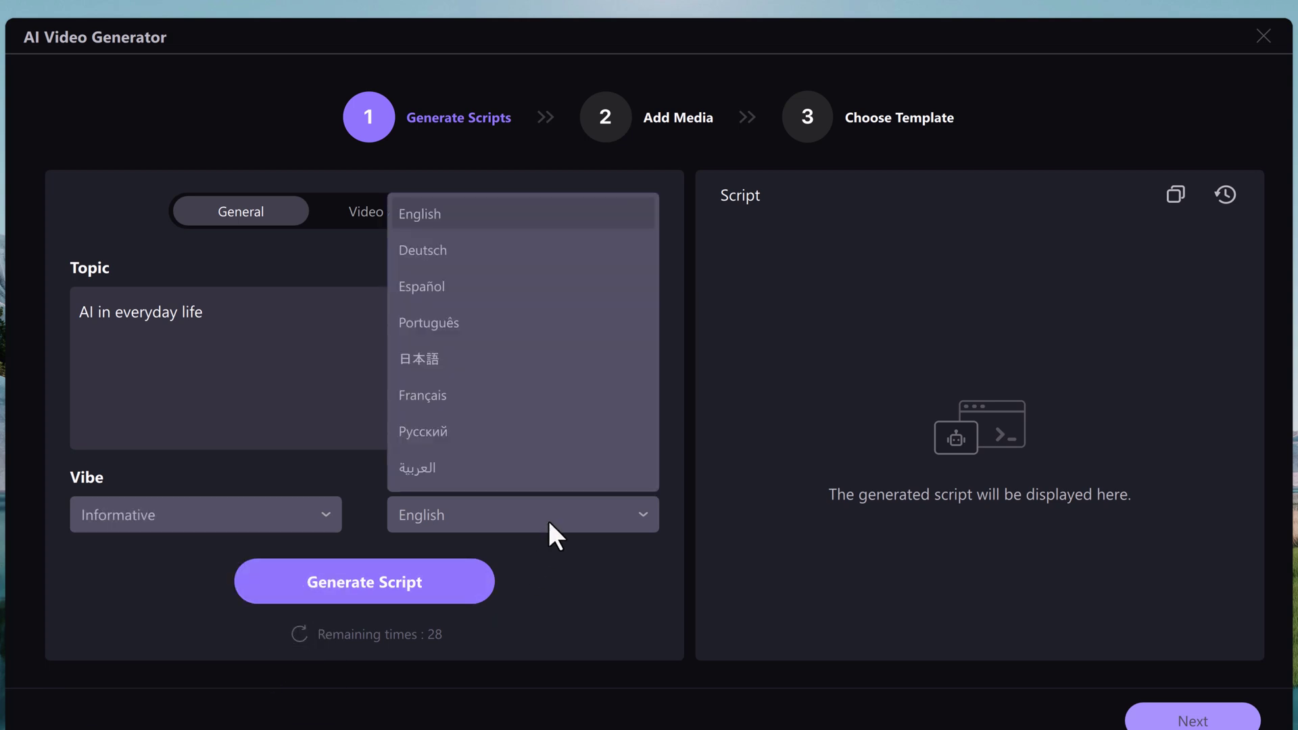
{"action": "scroll", "coordinate": [549, 297], "scroll_direction": "down", "scroll_amount": 2}
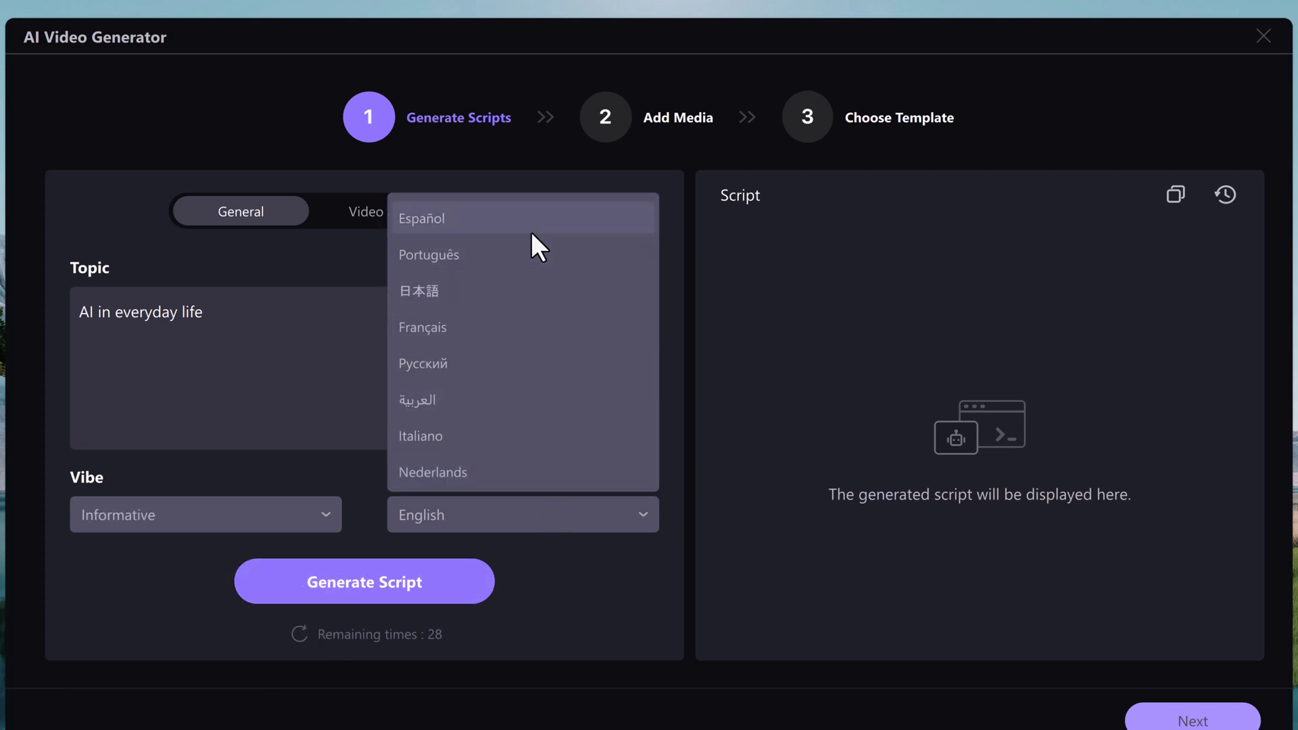
{"action": "scroll", "coordinate": [545, 436], "scroll_direction": "down", "scroll_amount": 1}
{"action": "scroll", "coordinate": [545, 433], "scroll_direction": "down", "scroll_amount": 1}
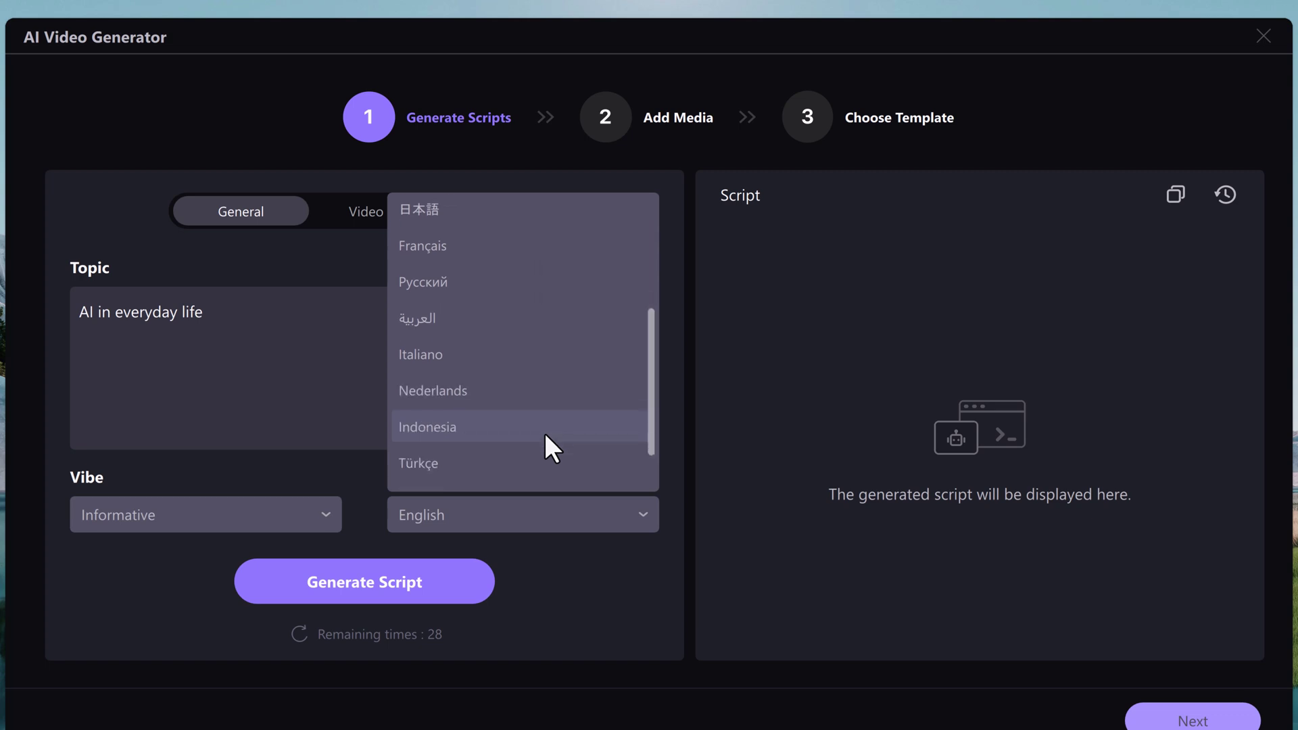
{"action": "key", "text": "Escape"}
{"action": "left_click", "coordinate": [412, 582]}
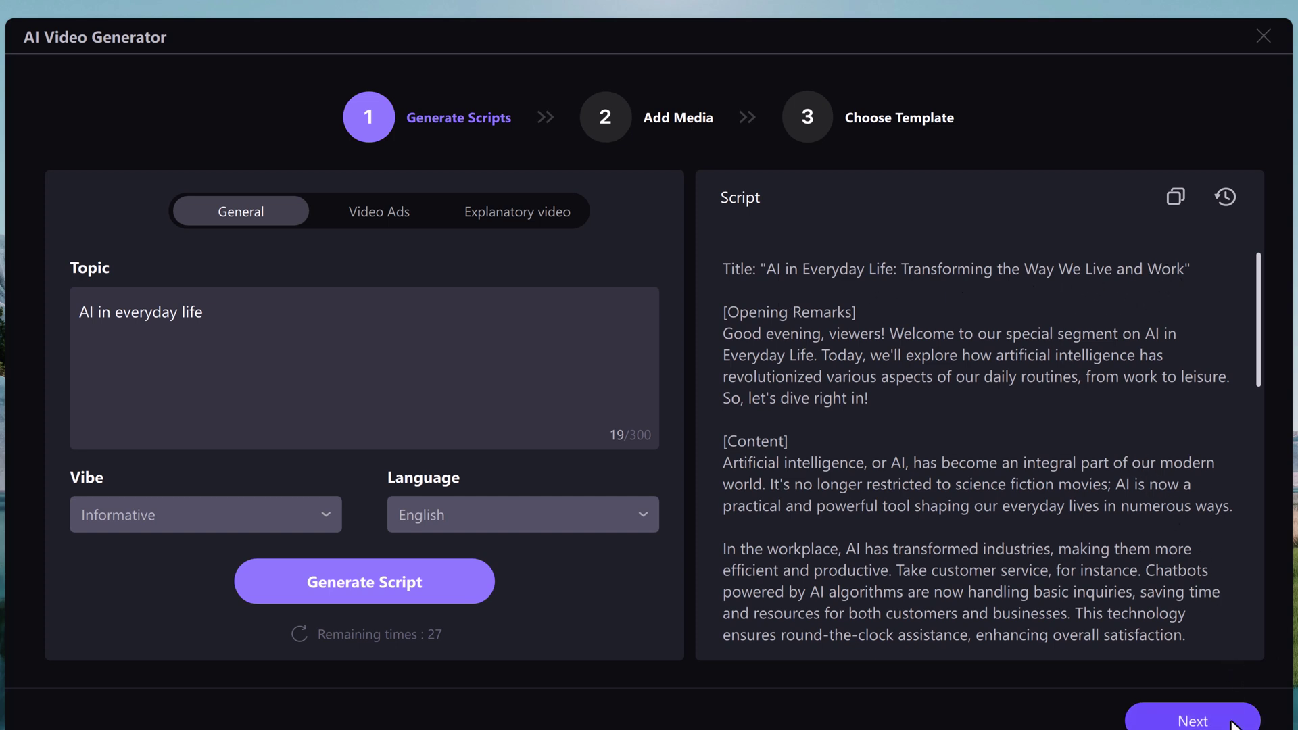
Step: Go to Add Media and delete the [Opening Remarks] and [Content] heading paragraphs
{"action": "left_click", "coordinate": [1192, 721]}
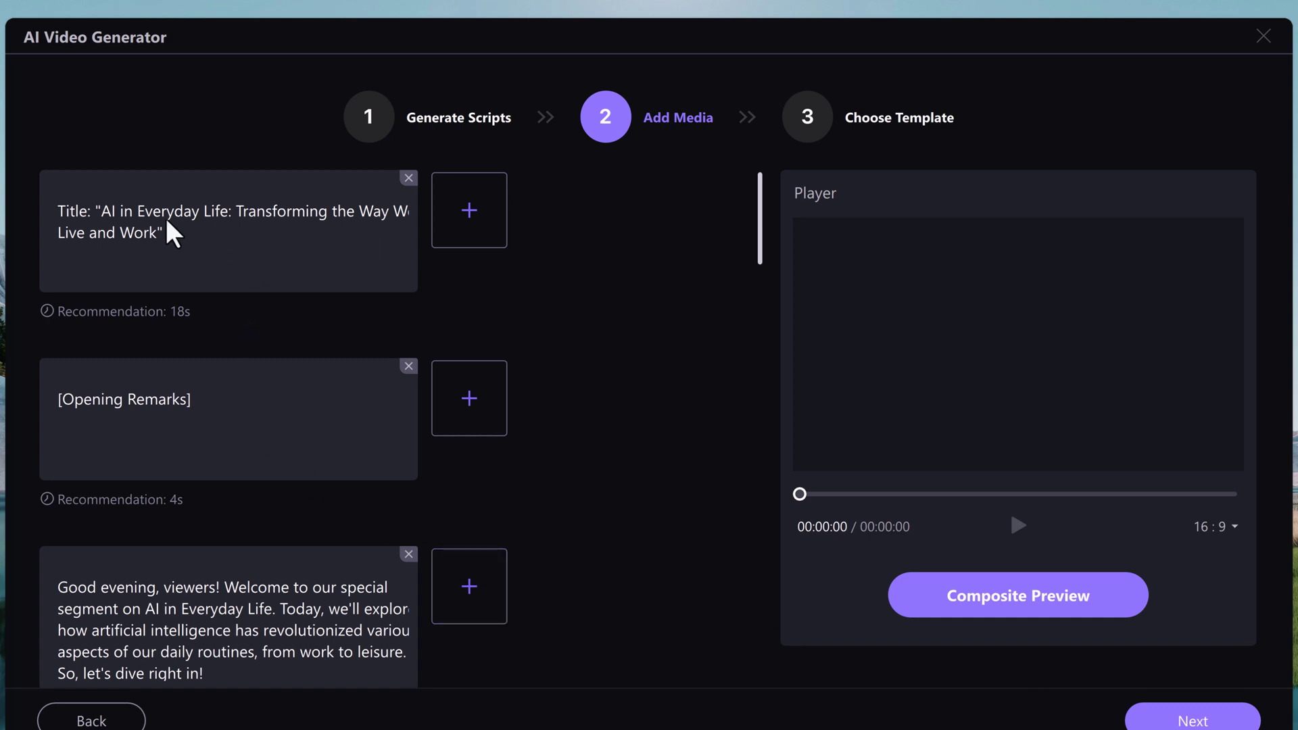
{"action": "left_click", "coordinate": [408, 367]}
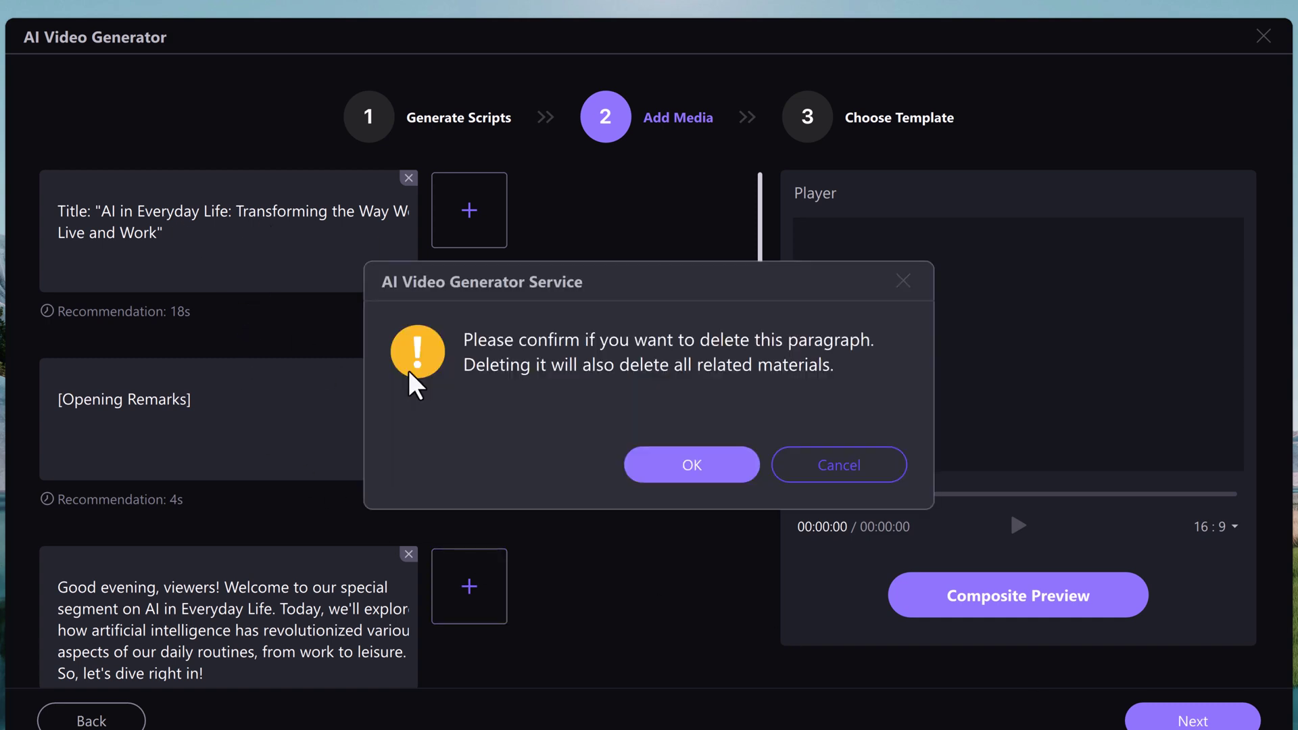
{"action": "left_click", "coordinate": [629, 471]}
{"action": "scroll", "coordinate": [392, 568], "scroll_direction": "down", "scroll_amount": 5}
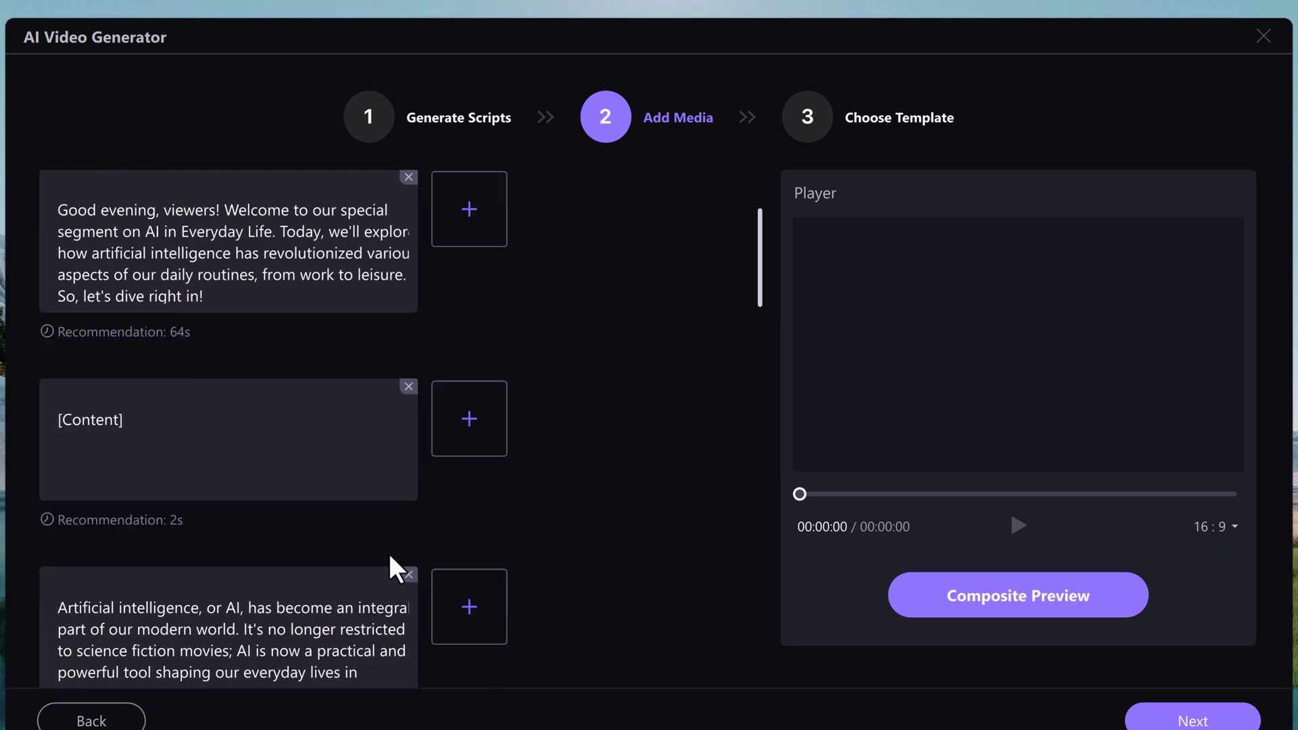
{"action": "left_click", "coordinate": [408, 174]}
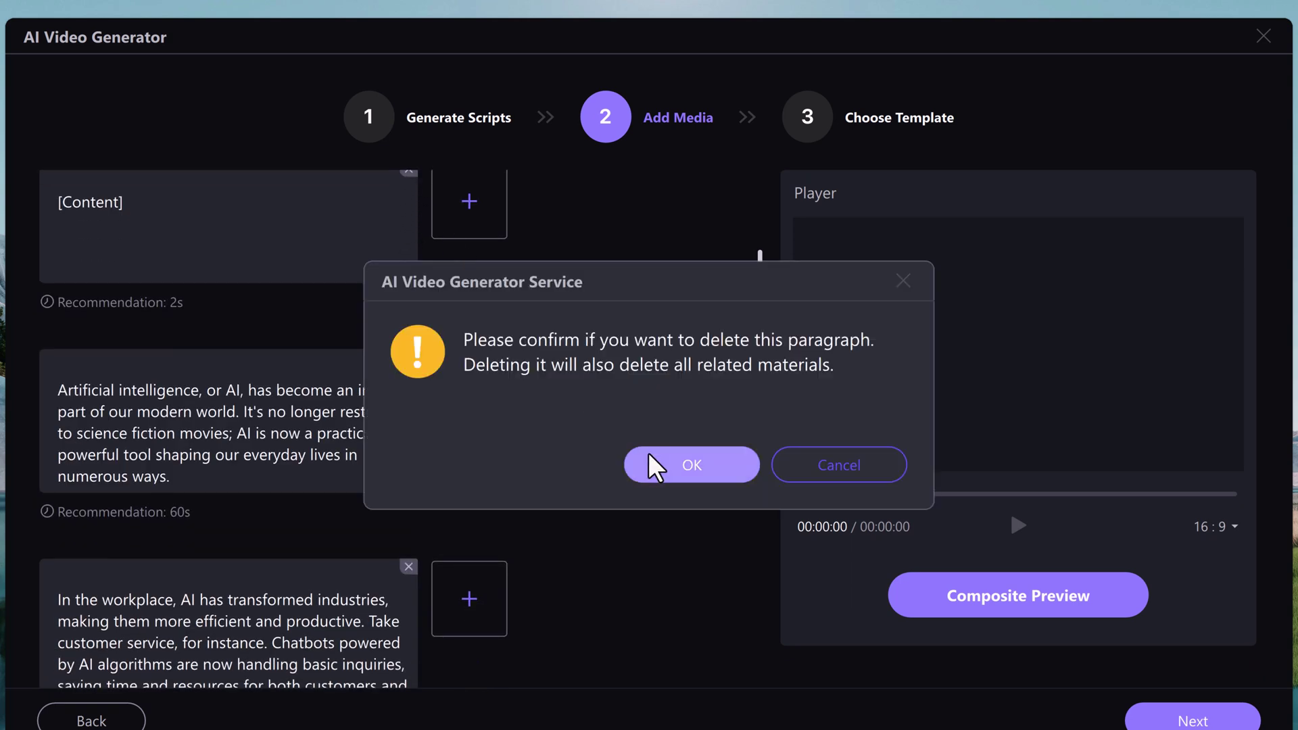
{"action": "left_click", "coordinate": [651, 461]}
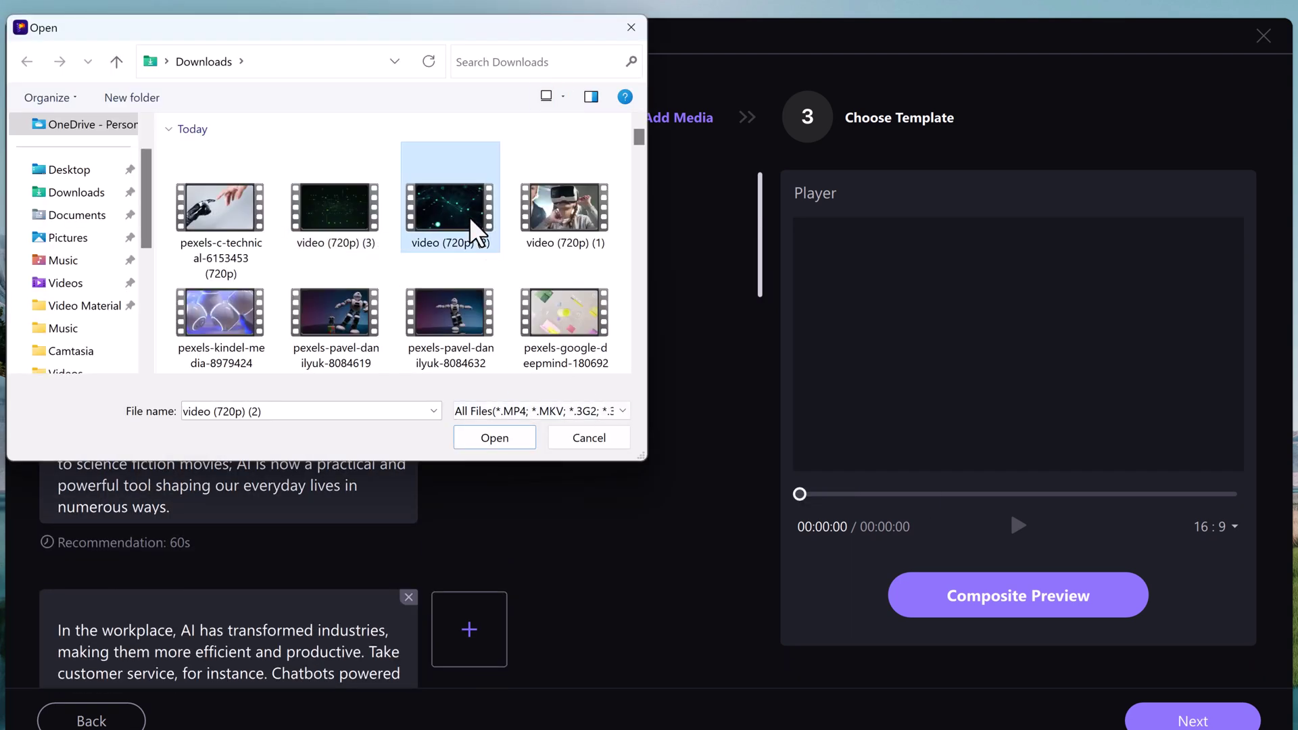
Step: Import clips for the opening, workplace, robot and conclusion paragraphs, including 'video (720p) (2)'
{"action": "left_click", "coordinate": [500, 438]}
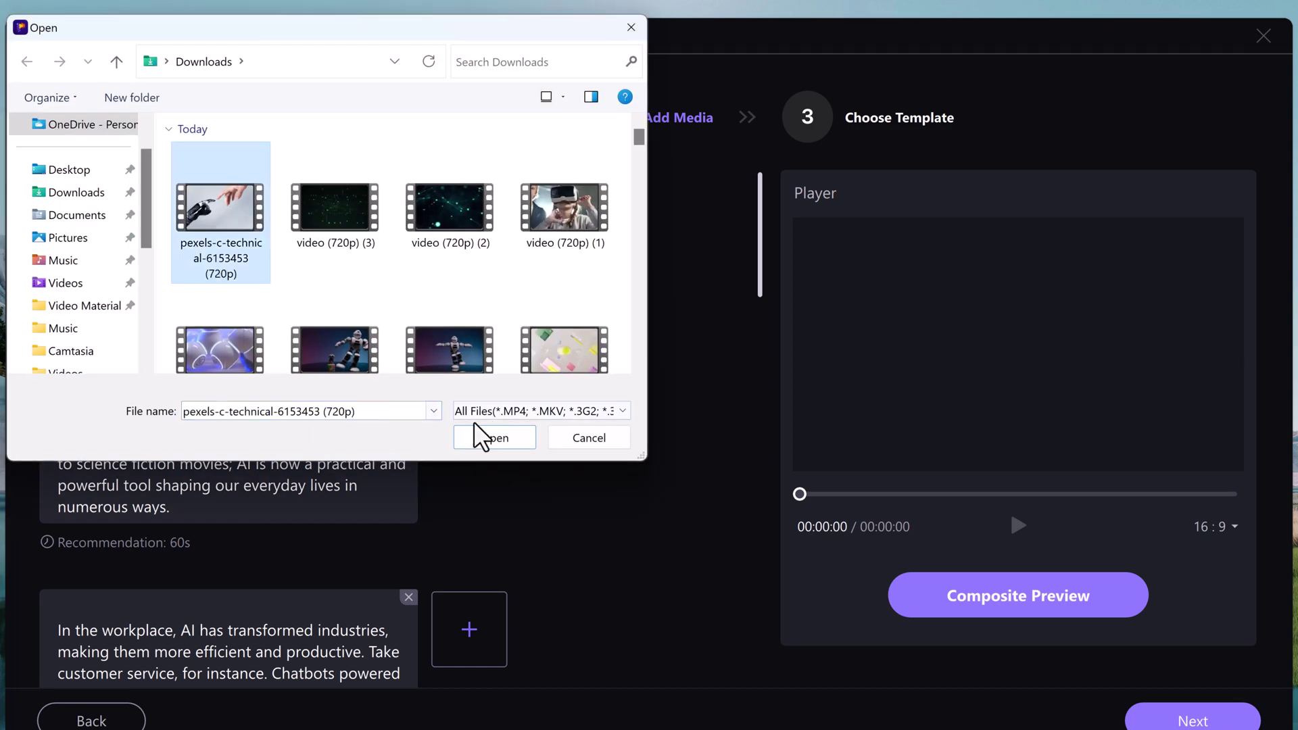
{"action": "left_click", "coordinate": [494, 438]}
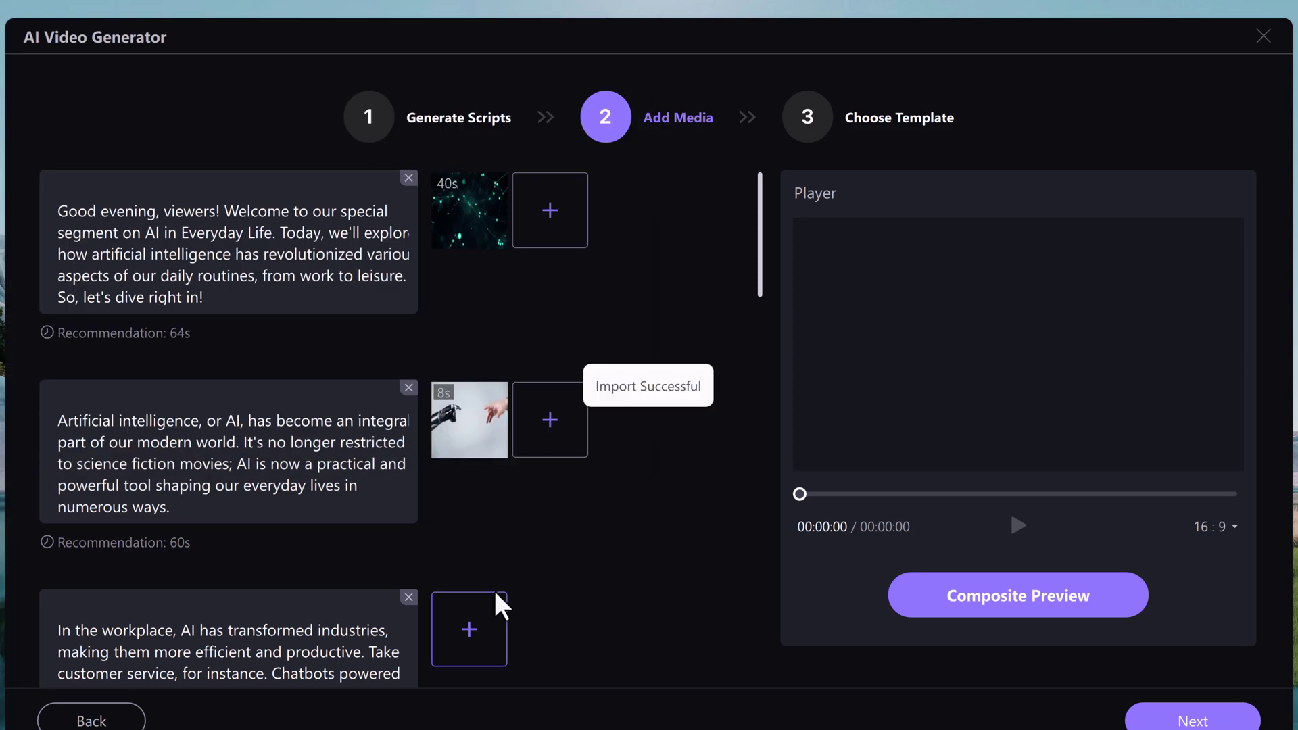
{"action": "left_click", "coordinate": [499, 603]}
{"action": "left_click", "coordinate": [494, 438]}
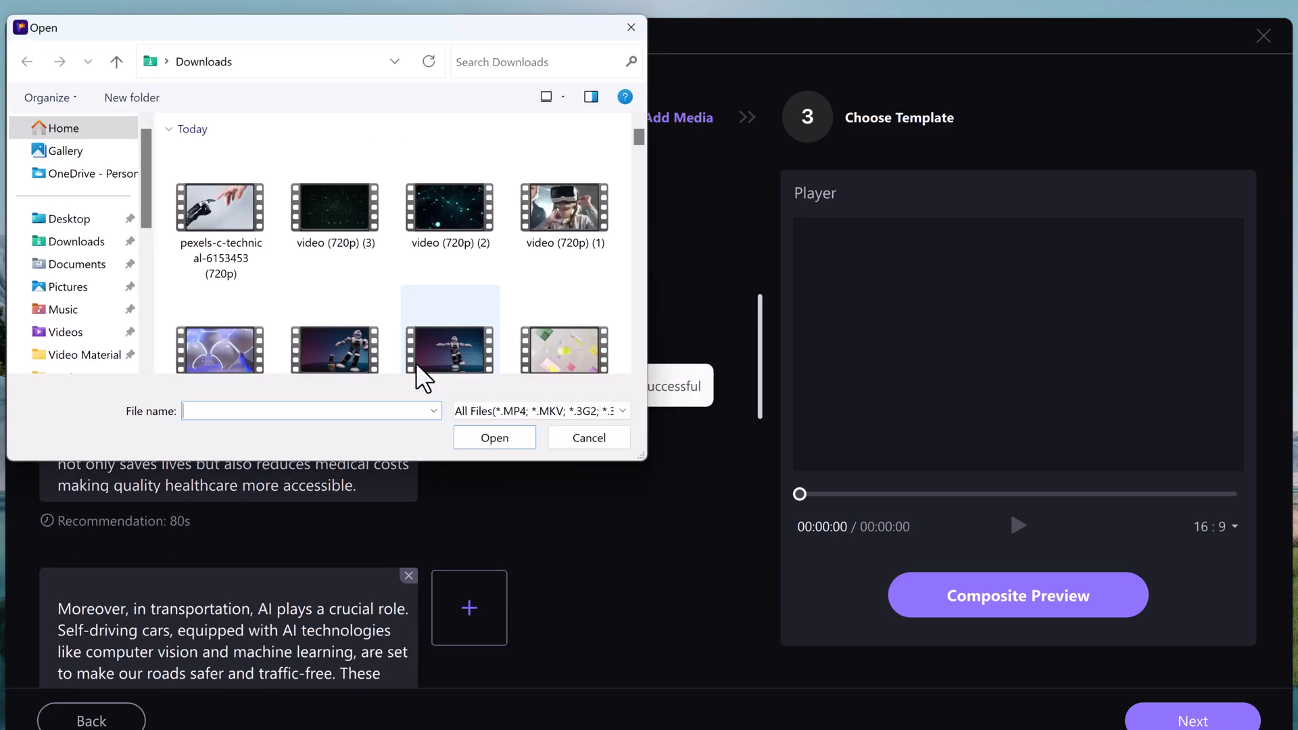
{"action": "left_click", "coordinate": [449, 348]}
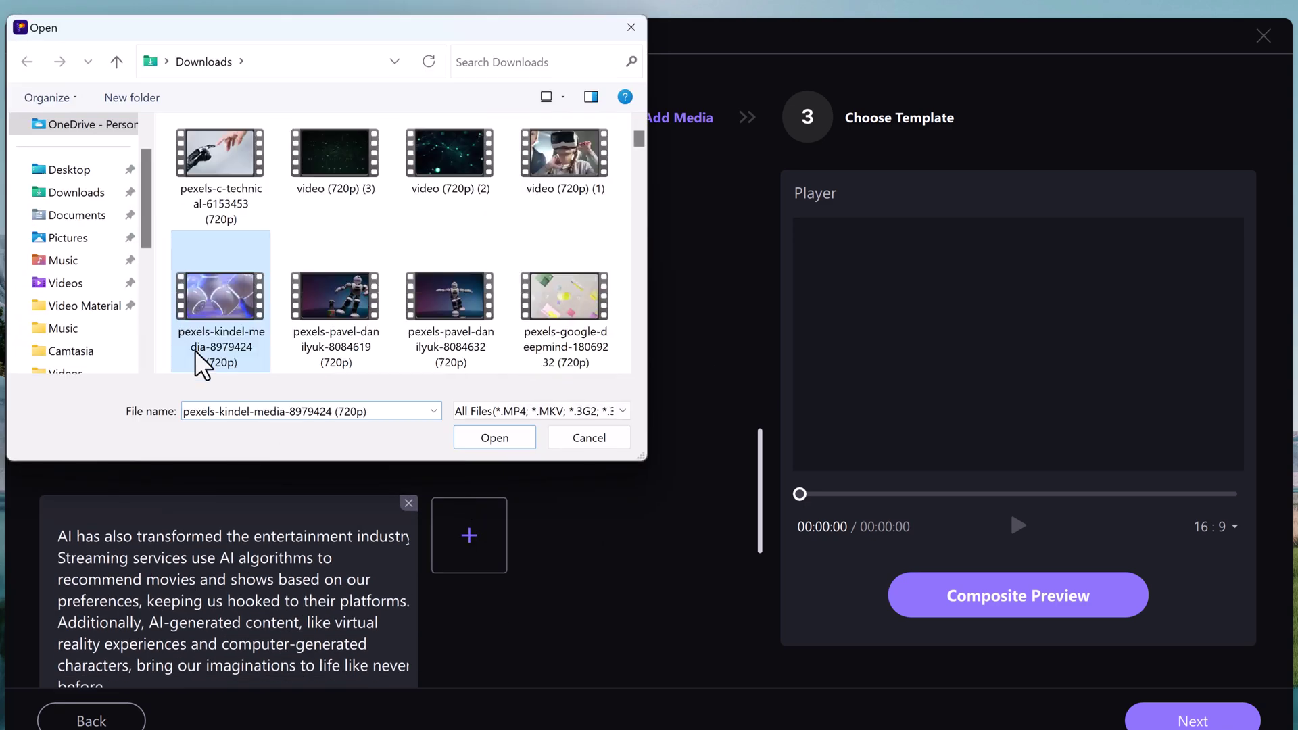
{"action": "left_click", "coordinate": [494, 438]}
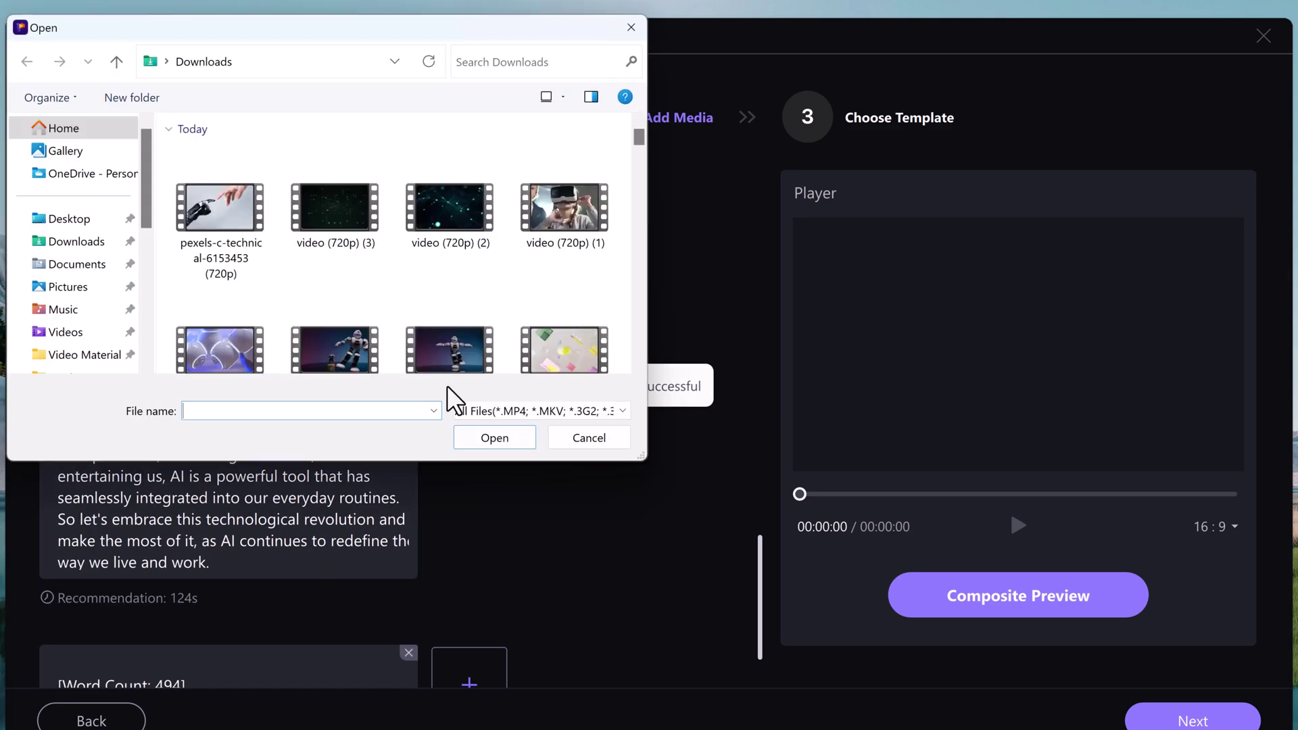
{"action": "left_click", "coordinate": [316, 206]}
{"action": "left_click", "coordinate": [495, 438]}
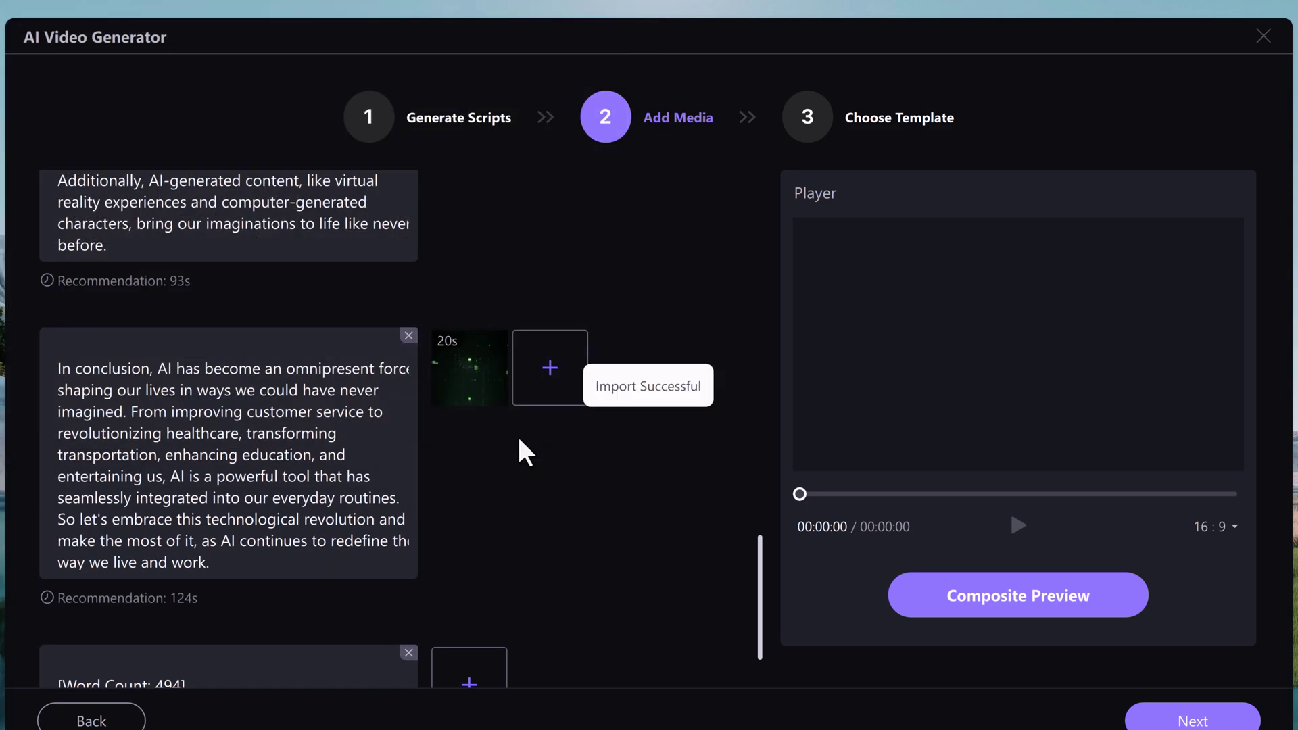
{"action": "scroll", "coordinate": [473, 507], "scroll_direction": "down", "scroll_amount": 3}
{"action": "scroll", "coordinate": [617, 484], "scroll_direction": "up", "scroll_amount": 15}
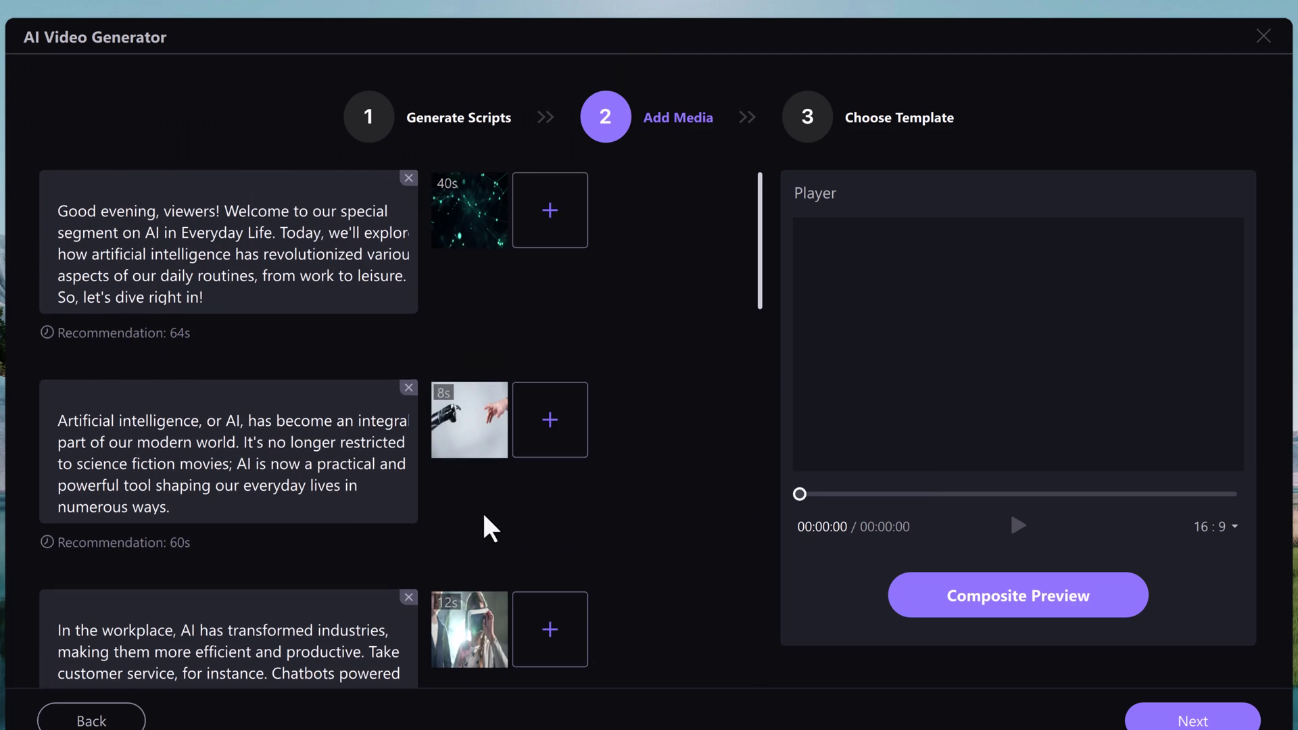
Step: Play the composite preview, scrub ahead past the robot-hand section, pause, and proceed to Choose Template
{"action": "left_click", "coordinate": [1028, 605]}
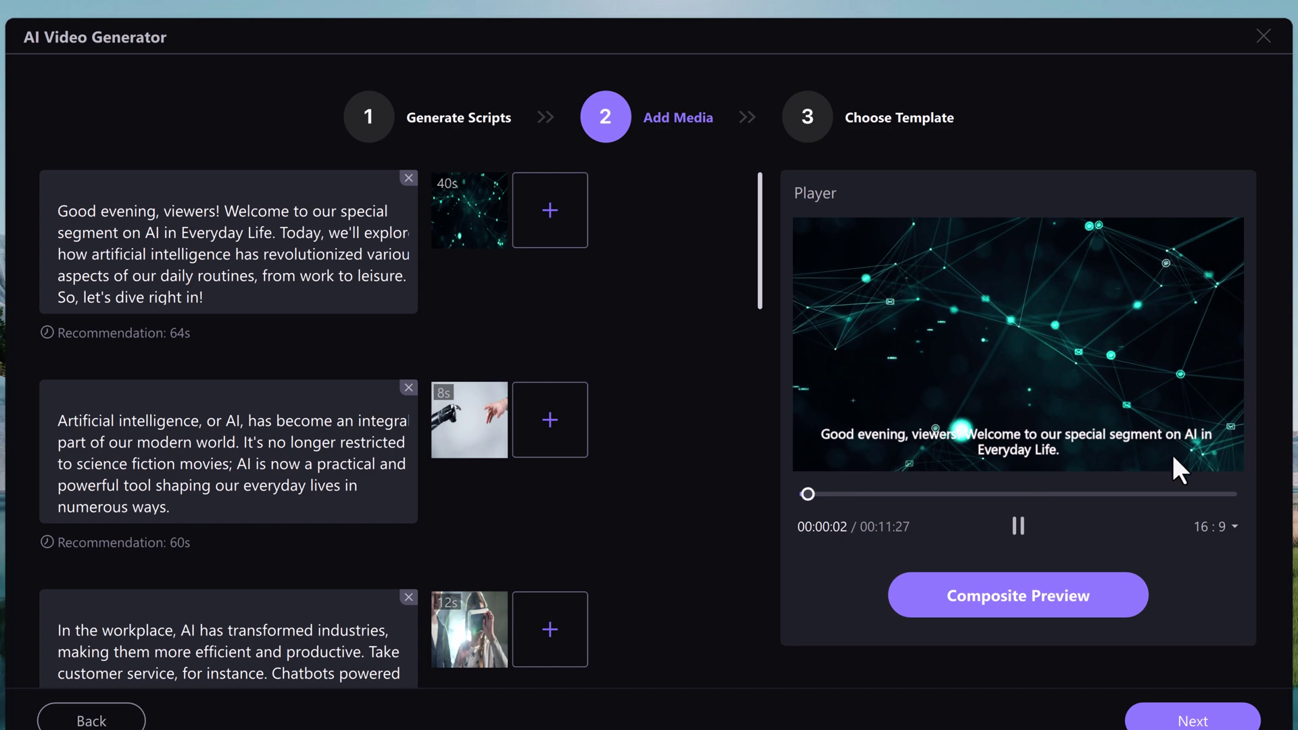
{"action": "left_click", "coordinate": [856, 493]}
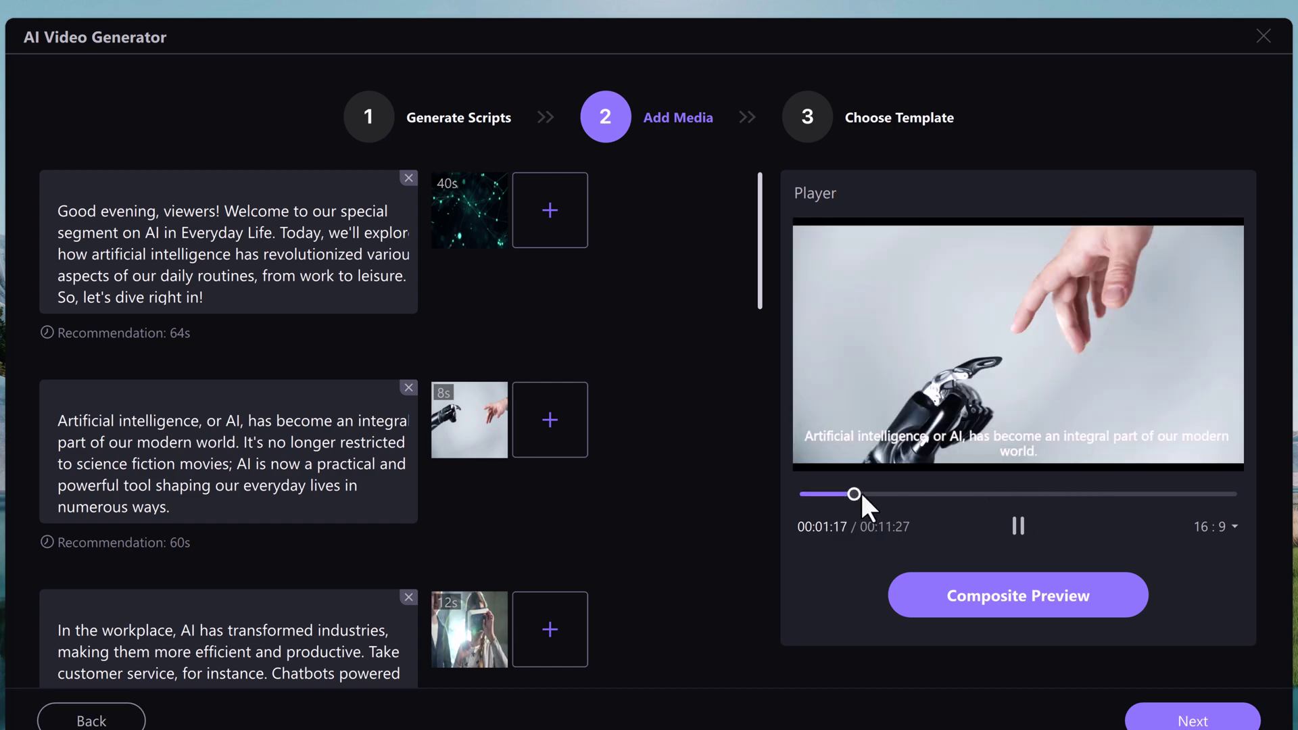
{"action": "left_click", "coordinate": [952, 493]}
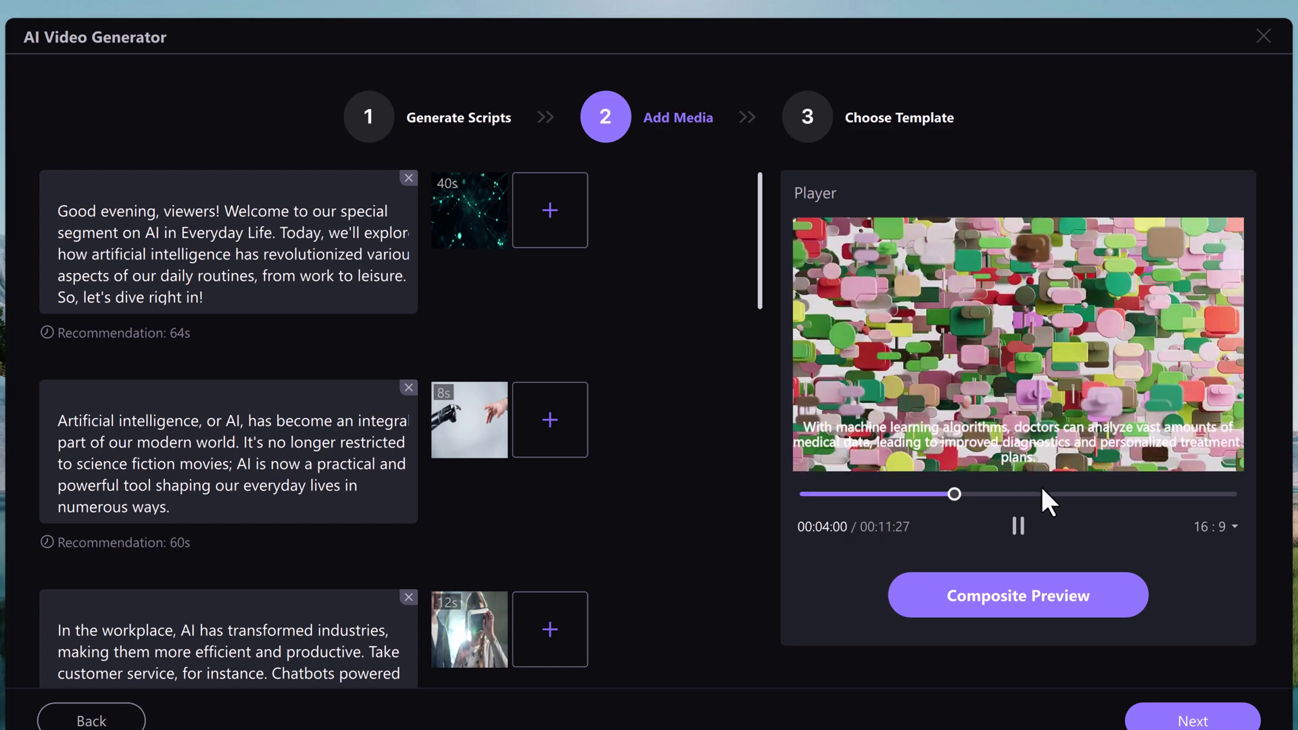
{"action": "left_click", "coordinate": [1037, 493]}
{"action": "left_click", "coordinate": [1018, 527]}
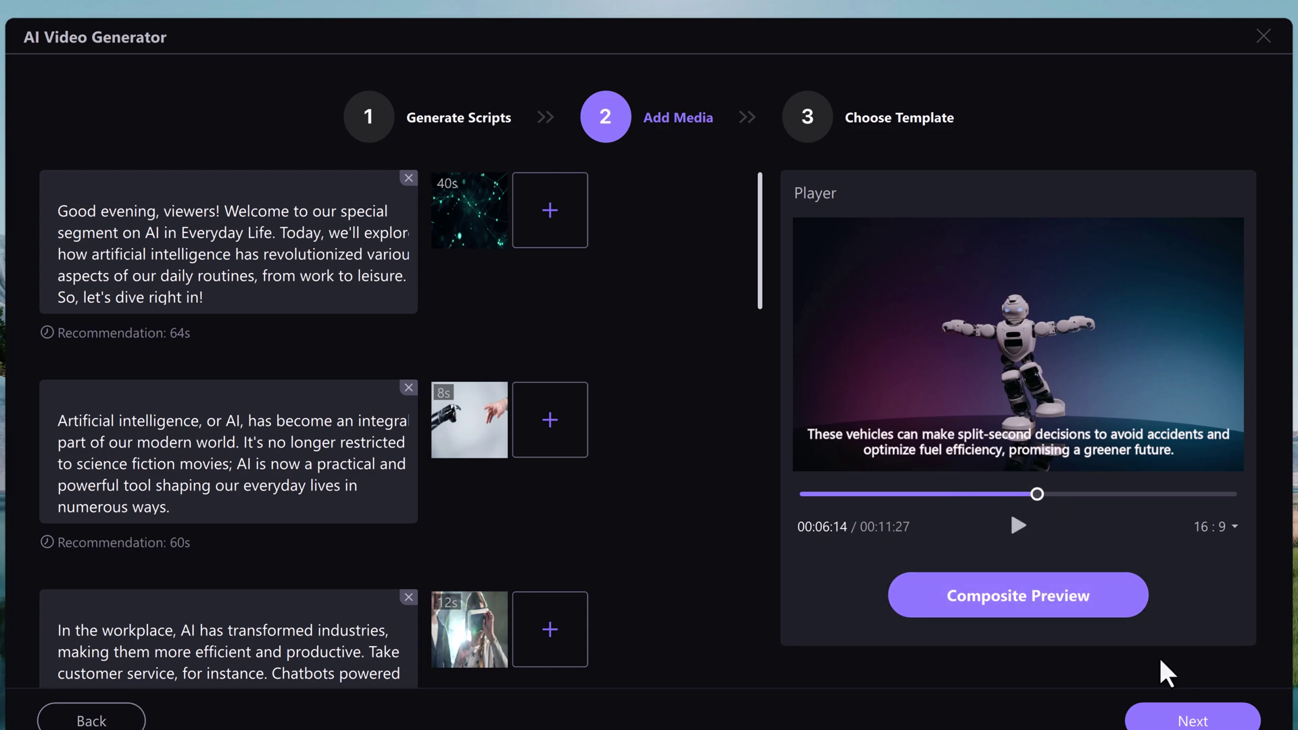
{"action": "left_click", "coordinate": [1192, 720]}
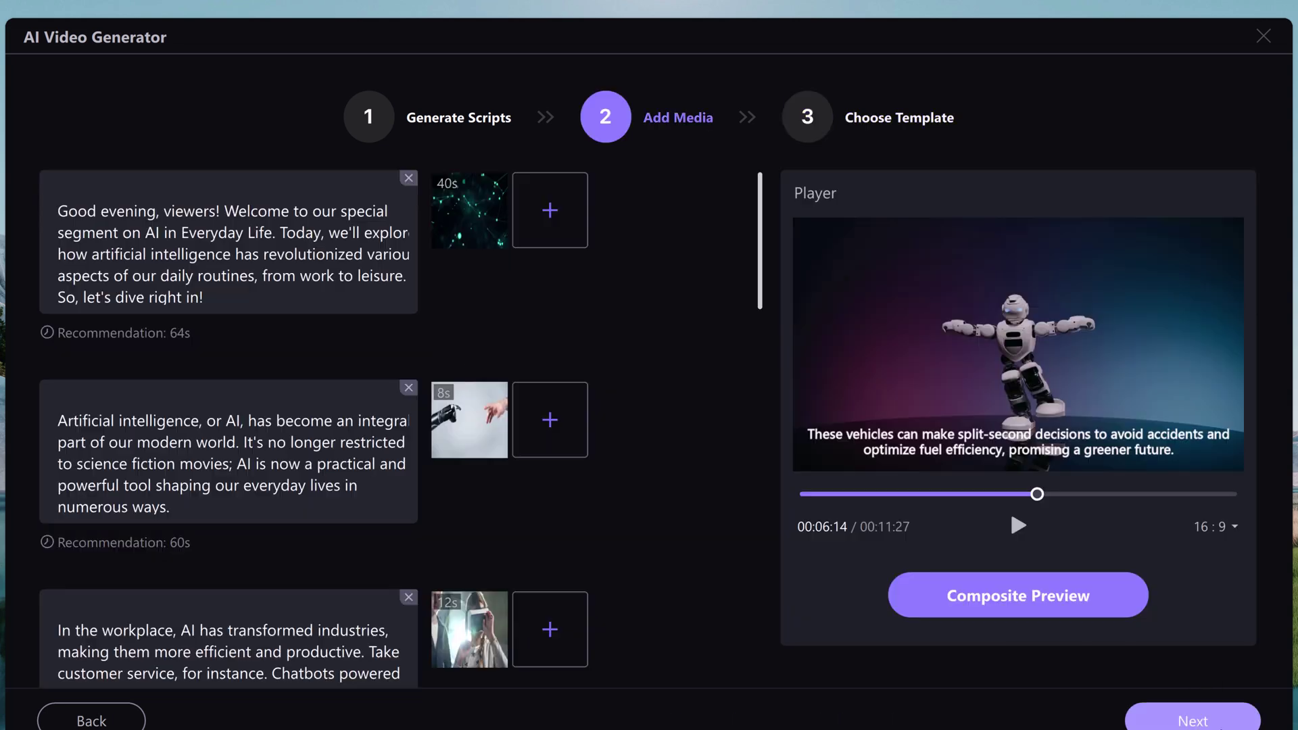
{"action": "left_click", "coordinate": [1192, 721]}
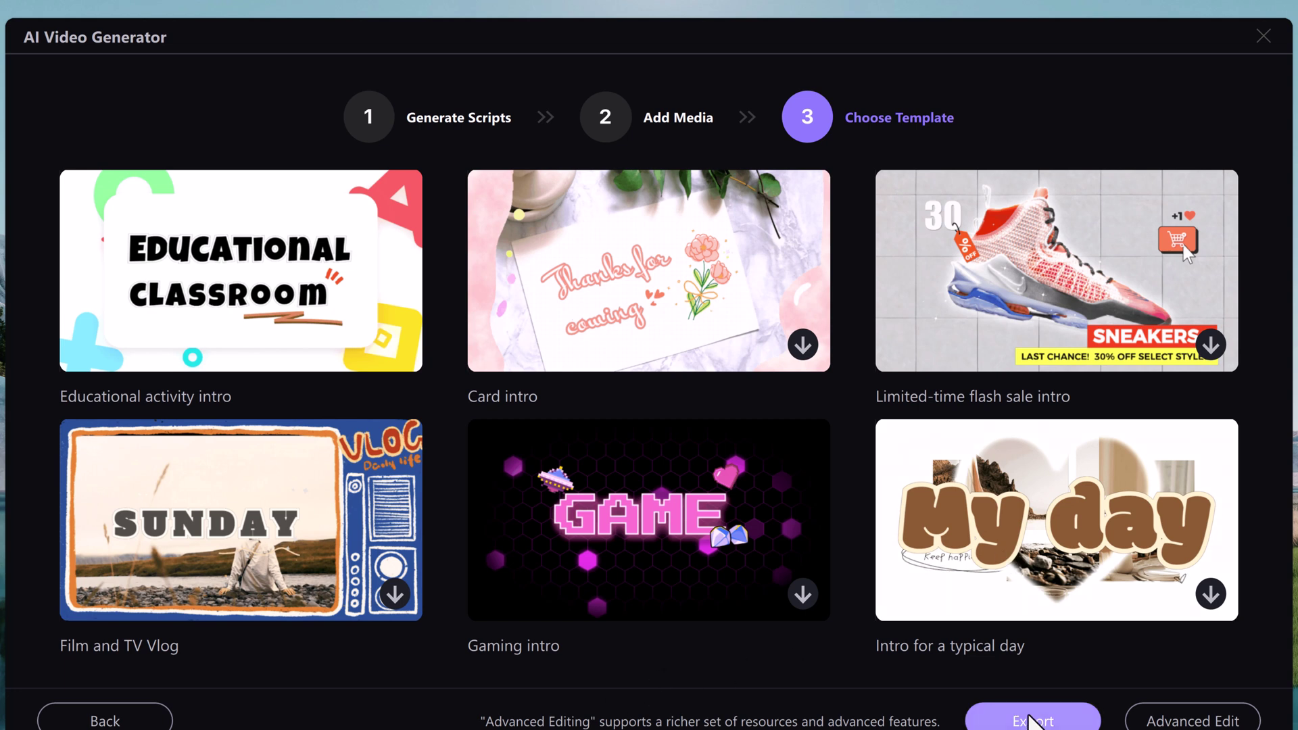
Step: Open the video in Advanced Edit, zoom the timeline out and inspect the opening and Chatbots subtitles
{"action": "left_click", "coordinate": [1160, 718]}
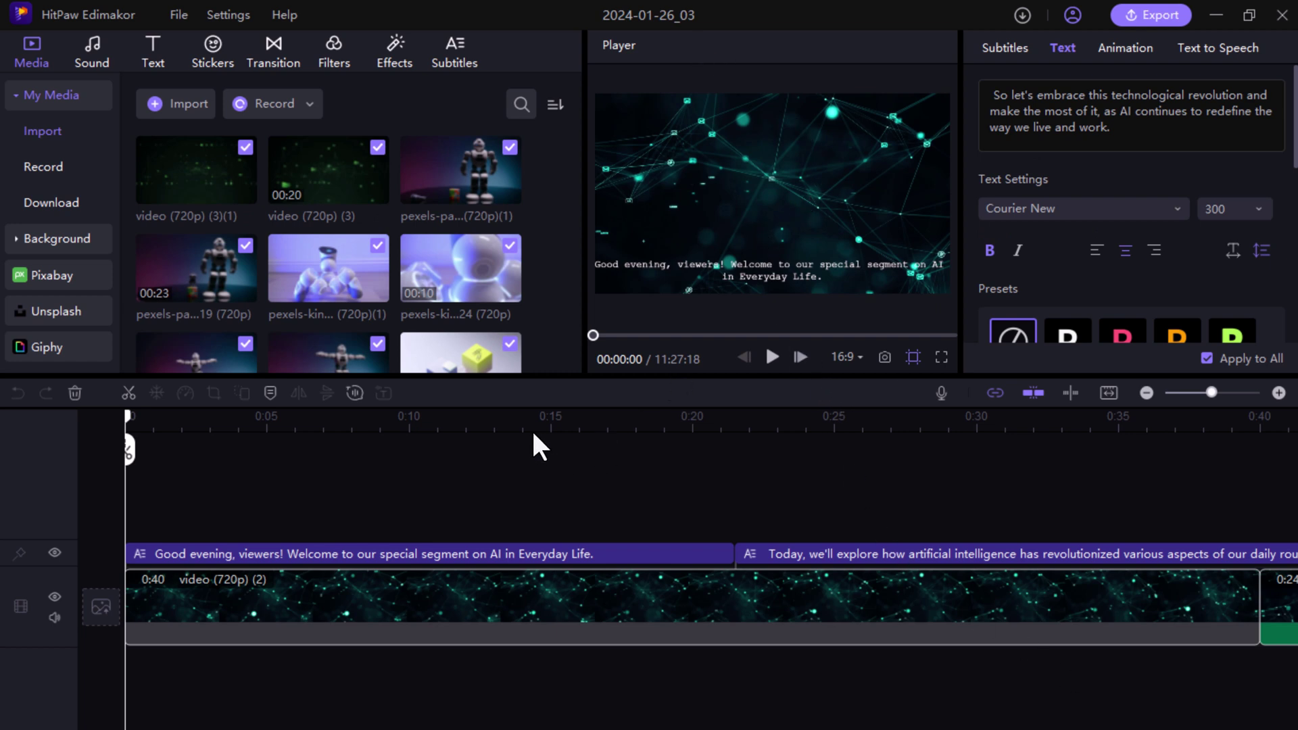
{"action": "left_click", "coordinate": [454, 549]}
{"action": "left_click", "coordinate": [1151, 391]}
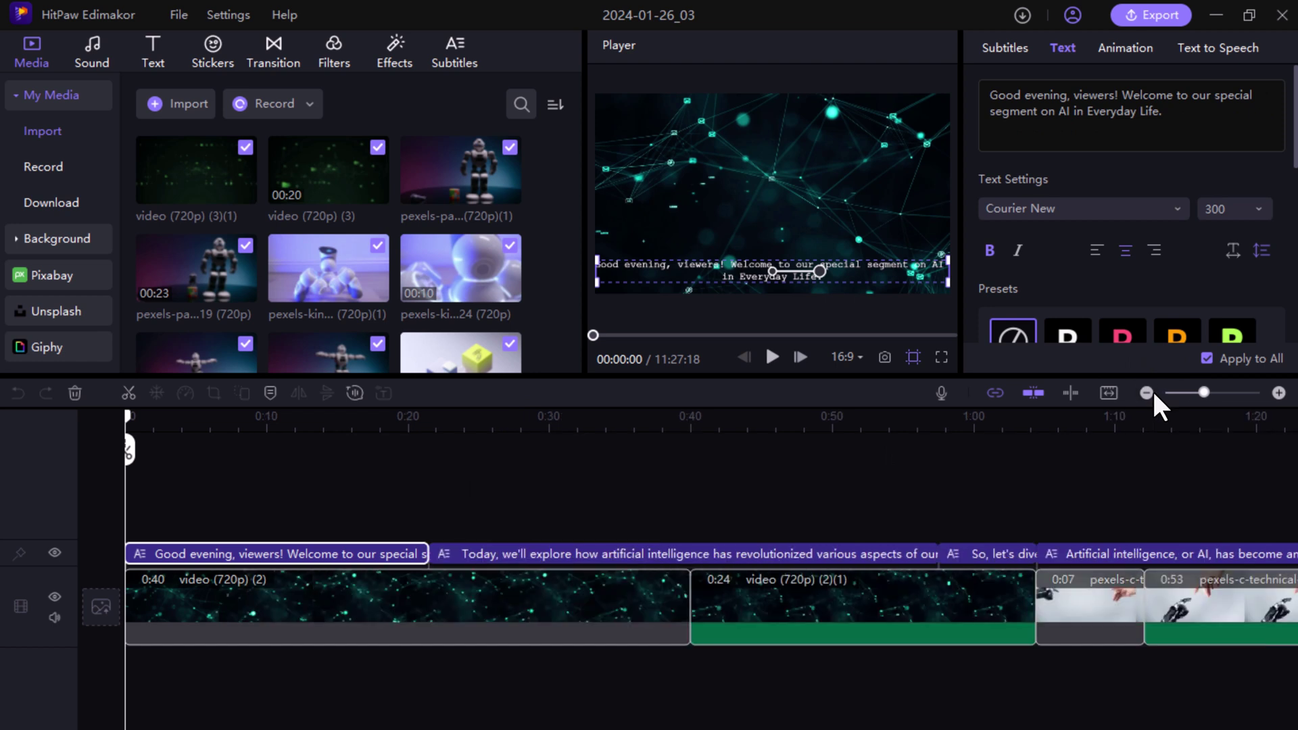
{"action": "left_click", "coordinate": [1152, 391]}
{"action": "left_click", "coordinate": [1153, 393]}
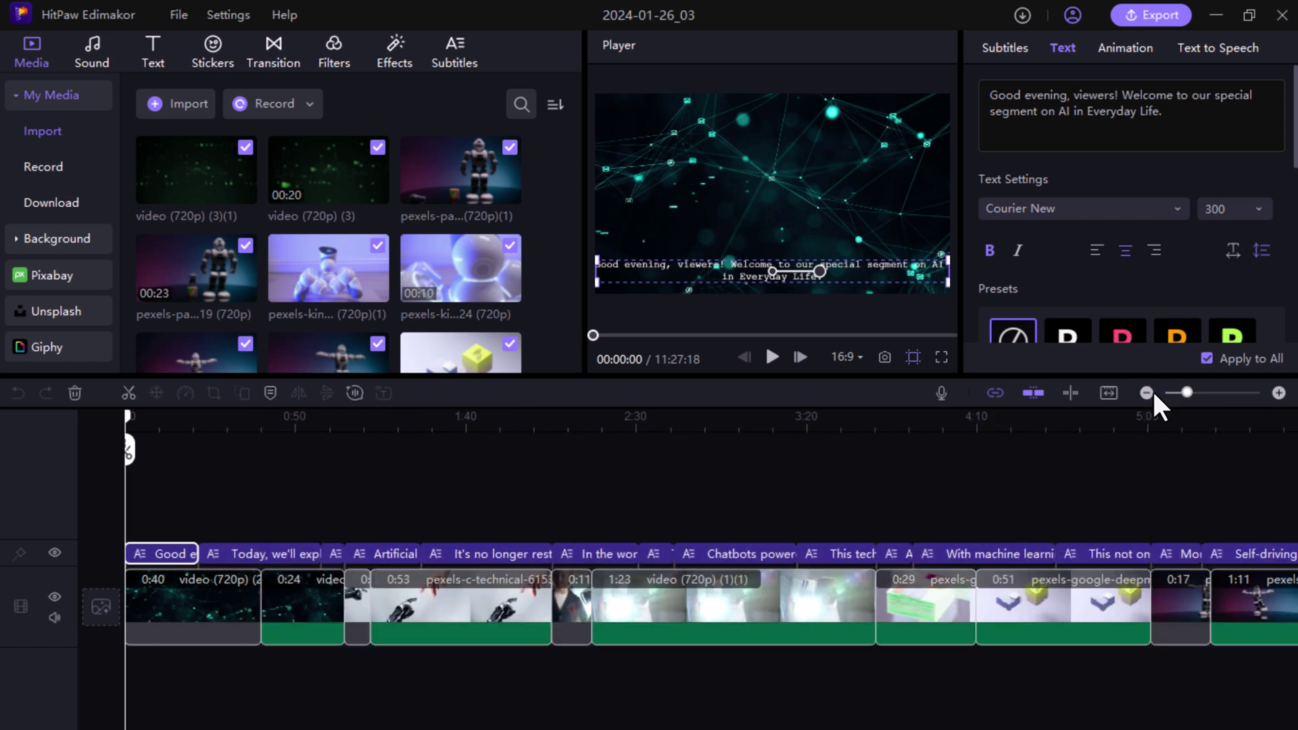
{"action": "left_click", "coordinate": [726, 557]}
{"action": "left_click", "coordinate": [173, 556]}
Step: Zoom out to the whole timeline, marquee-select every subtitle clip, and bring up Text to Speech
{"action": "left_click", "coordinate": [1143, 392]}
{"action": "left_click", "coordinate": [1142, 392]}
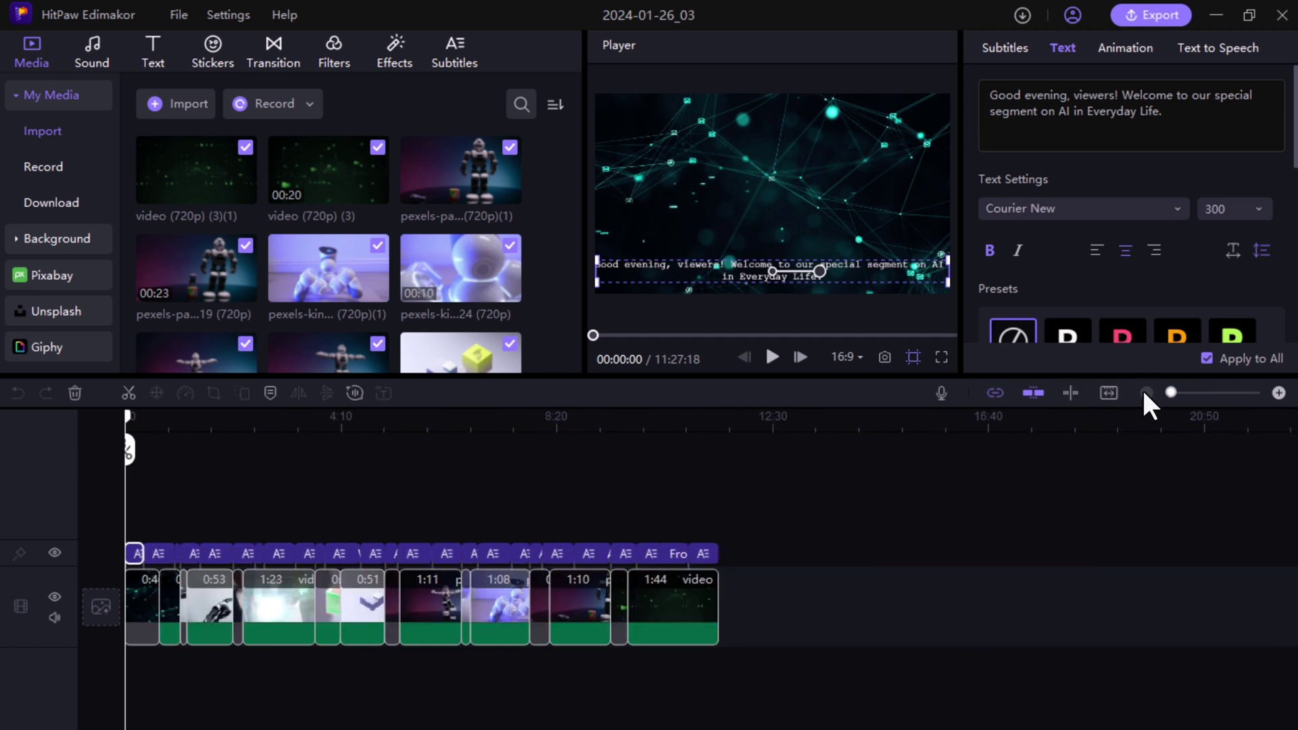
{"action": "left_click_drag", "start_coordinate": [811, 547], "coordinate": [16, 549]}
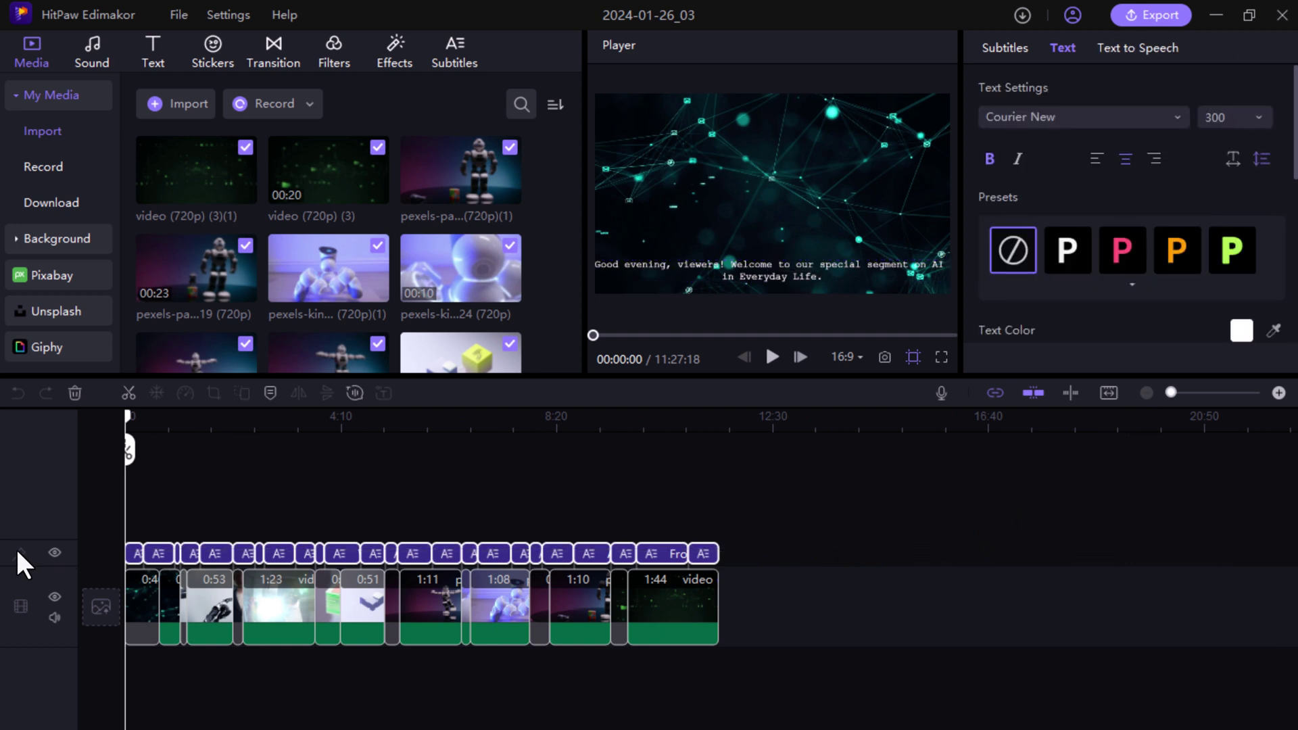
{"action": "left_click", "coordinate": [1116, 49]}
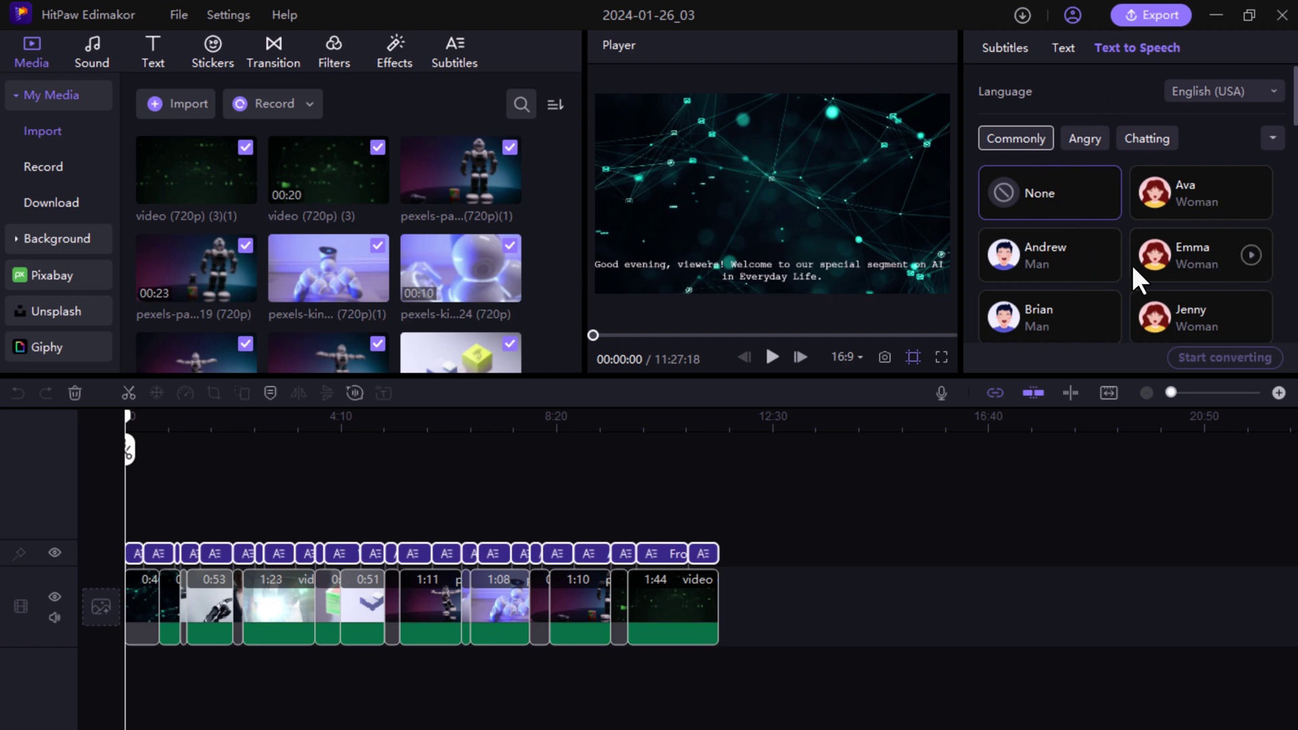
Step: Convert the selected subtitles to speech with the Andrew voice and return the playhead to 0
{"action": "left_click", "coordinate": [1059, 256]}
{"action": "left_click", "coordinate": [1225, 357]}
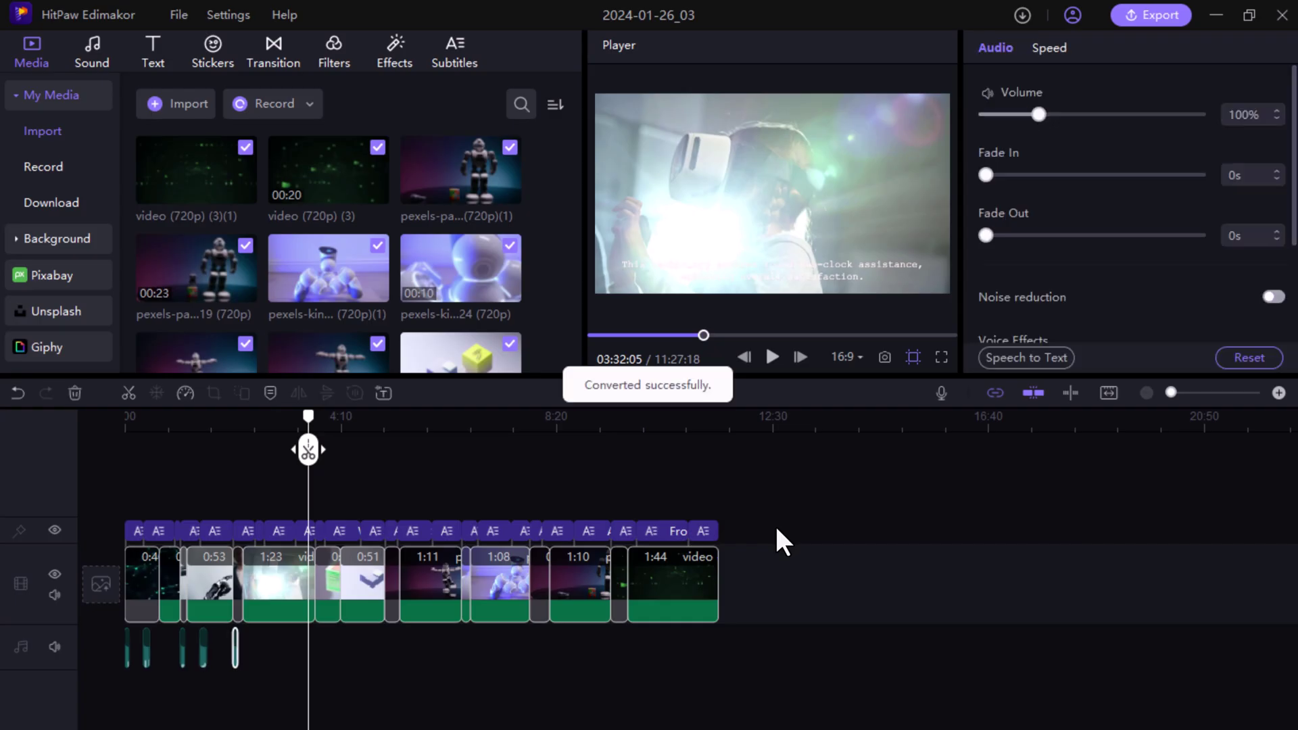
{"action": "left_click_drag", "start_coordinate": [307, 445], "coordinate": [107, 448]}
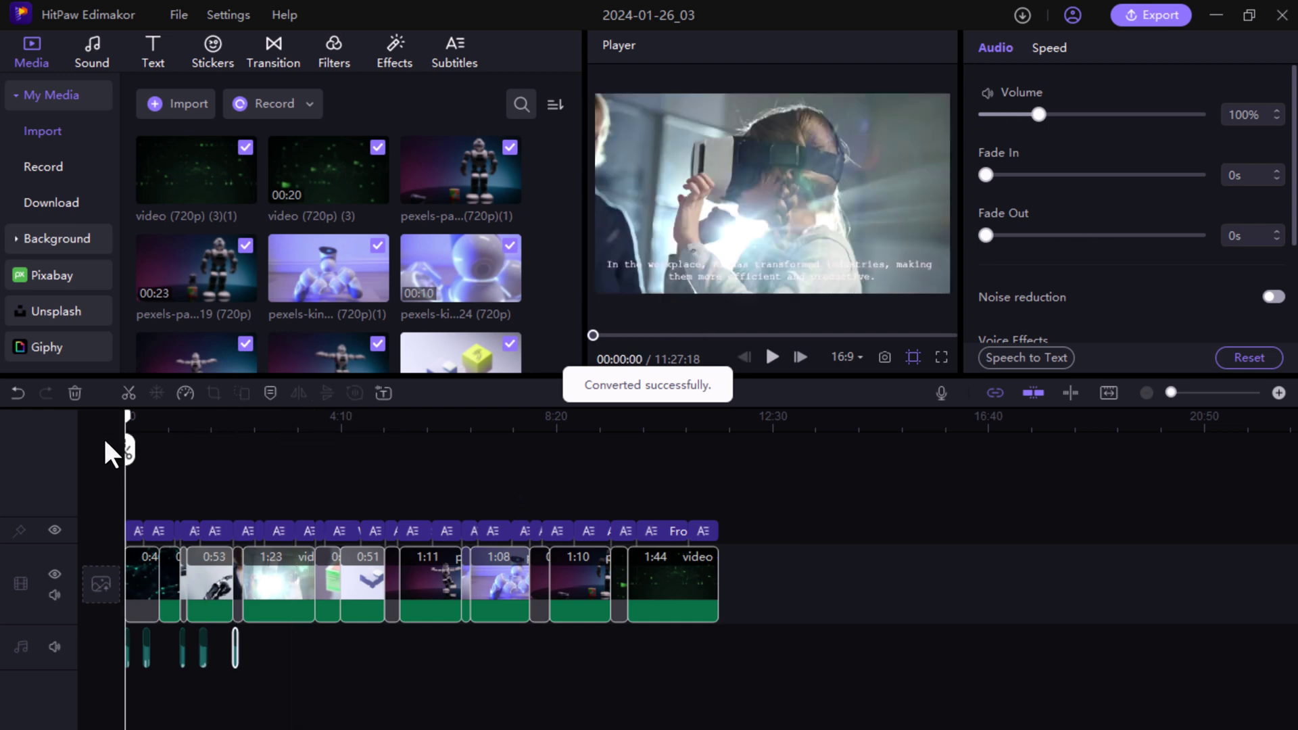
{"action": "left_click", "coordinate": [90, 54]}
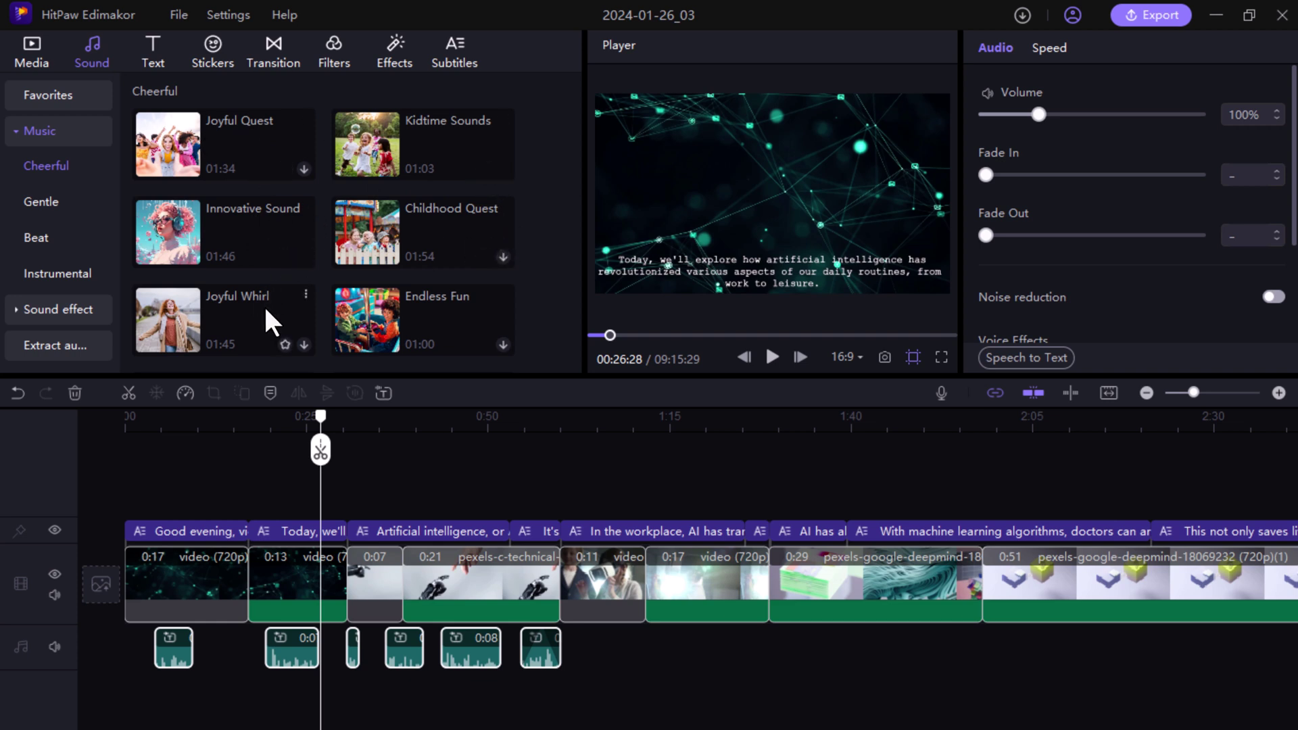
Step: Add Sparkling Rhythm under the narration at 5% volume, 1.5s fade-in and 3.3s fade-out
{"action": "scroll", "coordinate": [443, 257], "scroll_direction": "down", "scroll_amount": 2}
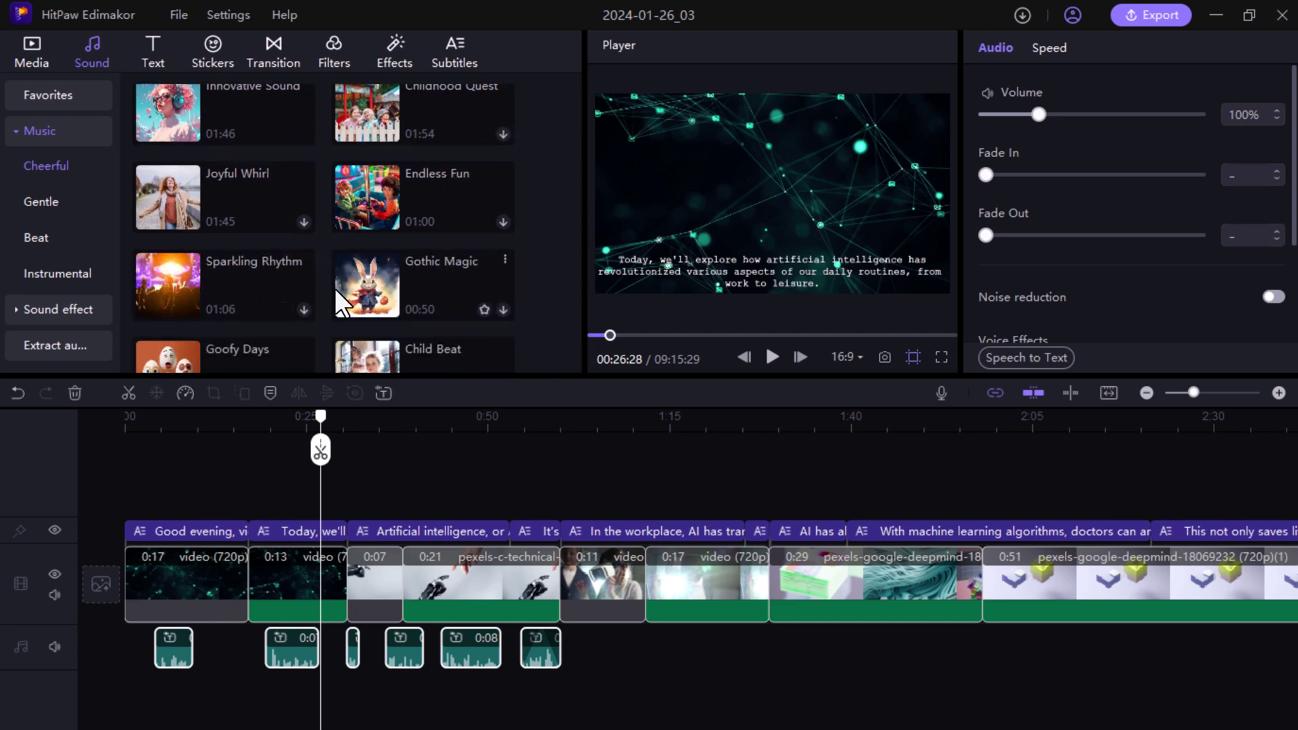
{"action": "left_click_drag", "start_coordinate": [341, 303], "coordinate": [527, 722]}
{"action": "left_click", "coordinate": [984, 114]}
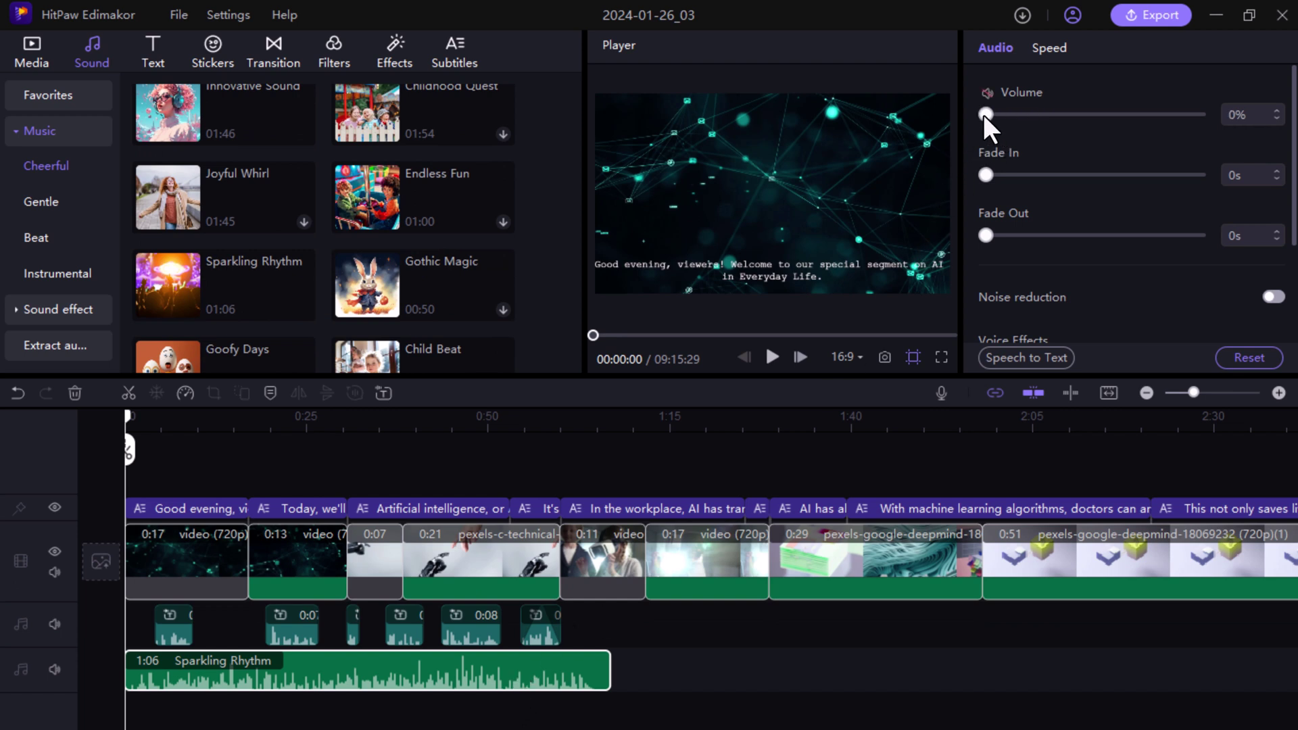
{"action": "left_click_drag", "start_coordinate": [987, 174], "coordinate": [1019, 175]}
{"action": "left_click", "coordinate": [1056, 235]}
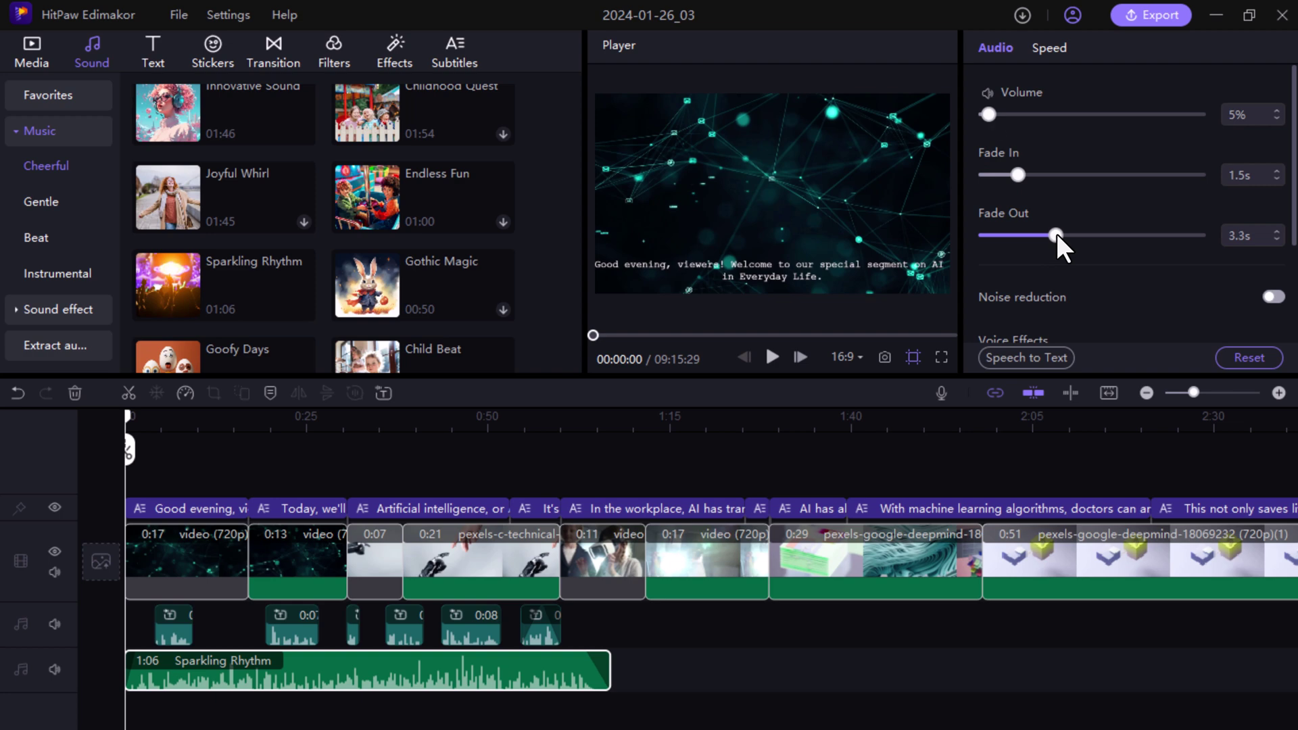
{"action": "left_click", "coordinate": [411, 419]}
{"action": "left_click", "coordinate": [162, 51]}
{"action": "left_click", "coordinate": [50, 202]}
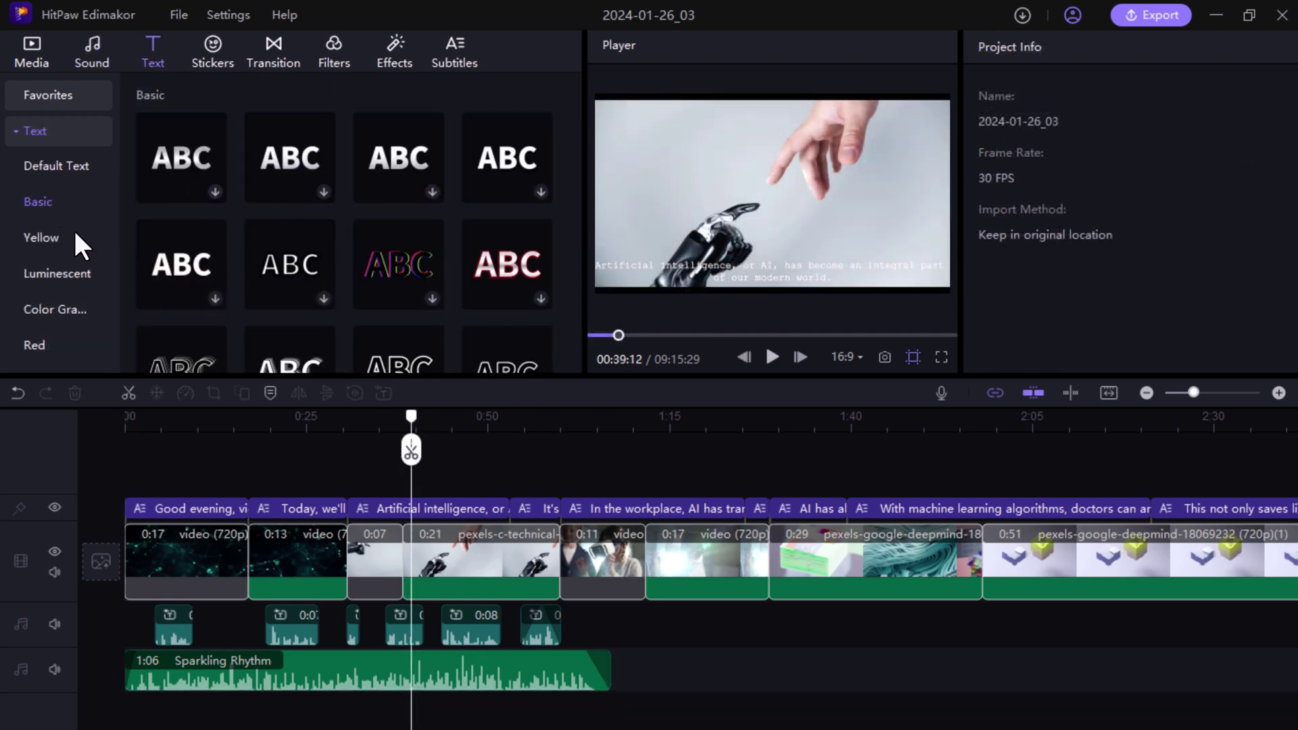
{"action": "left_click", "coordinate": [64, 274]}
{"action": "scroll", "coordinate": [67, 223], "scroll_direction": "down", "scroll_amount": 2}
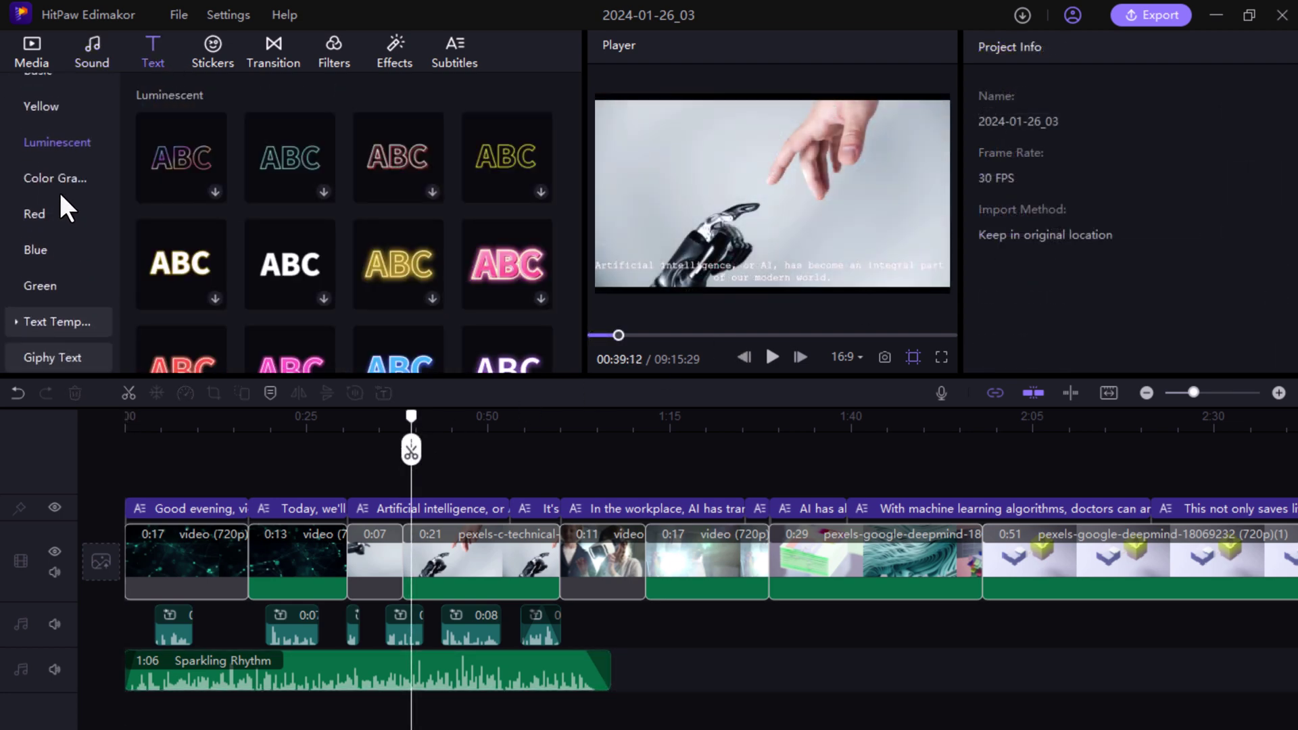
{"action": "left_click", "coordinate": [58, 174]}
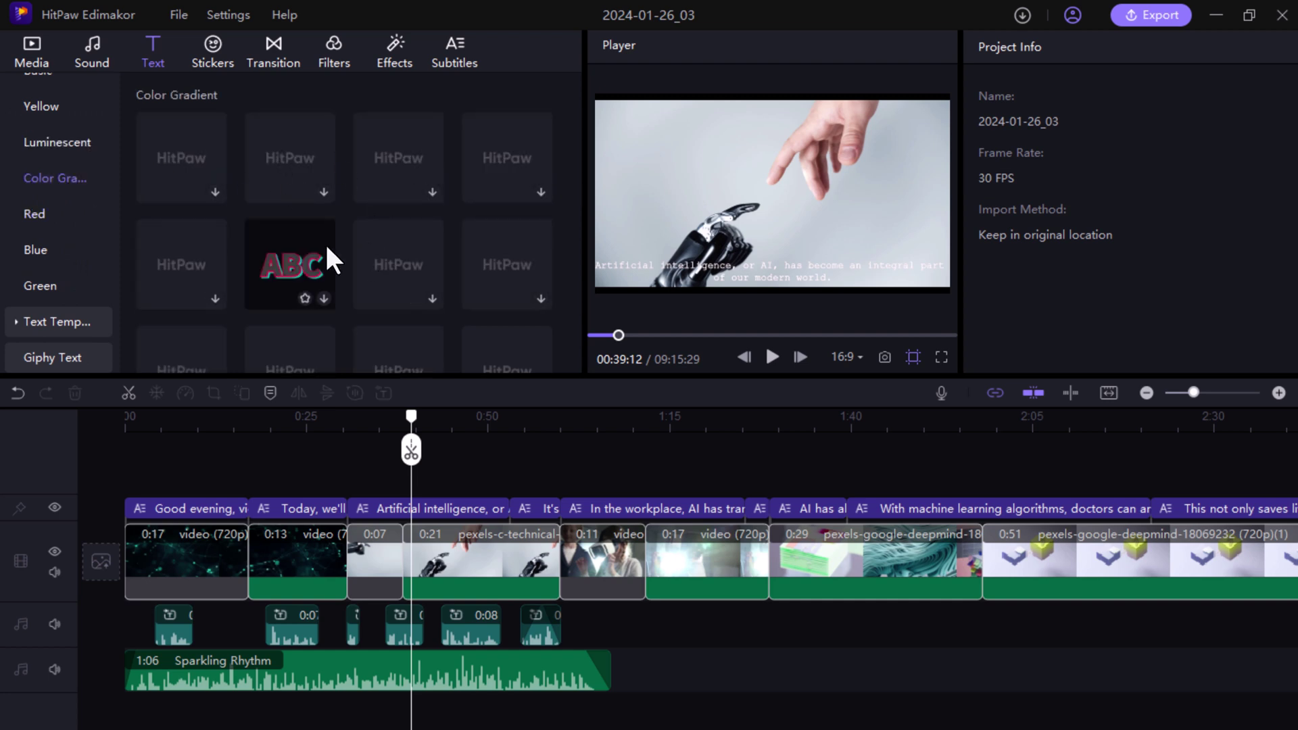
{"action": "left_click", "coordinate": [54, 357]}
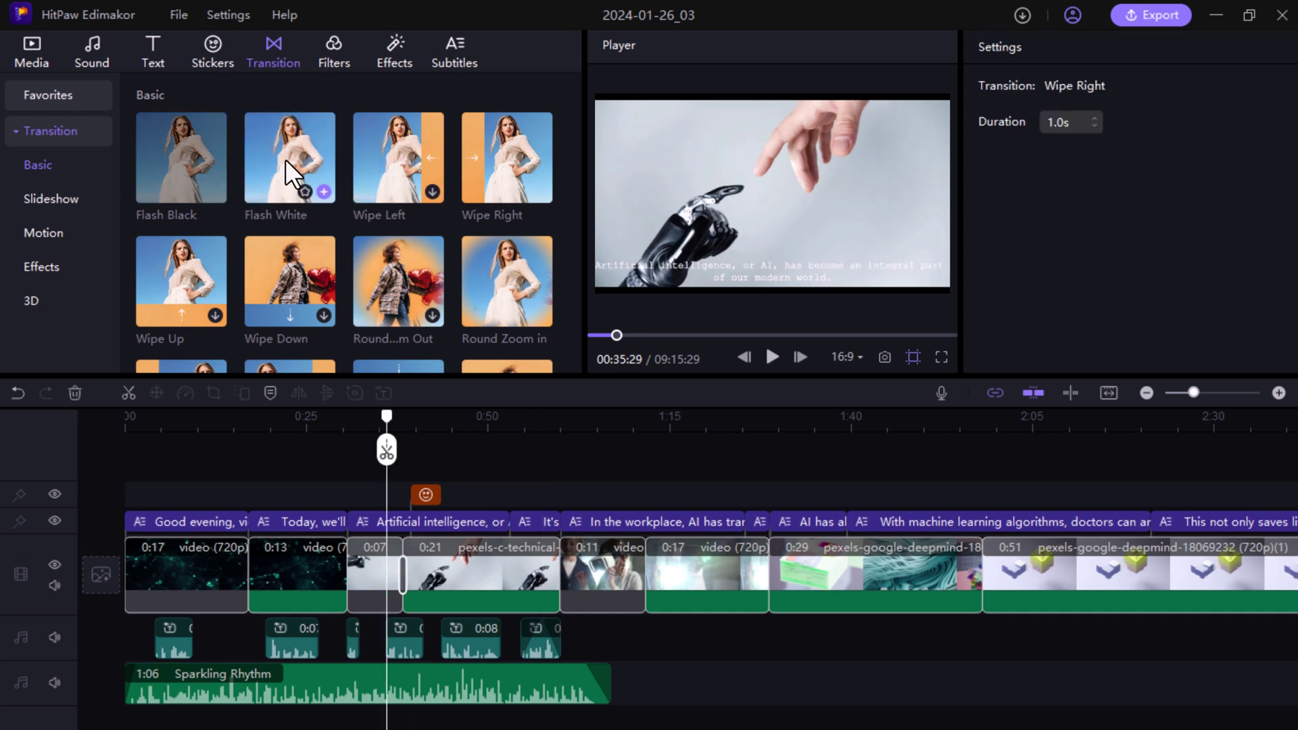
{"action": "left_click_drag", "start_coordinate": [285, 160], "coordinate": [346, 562]}
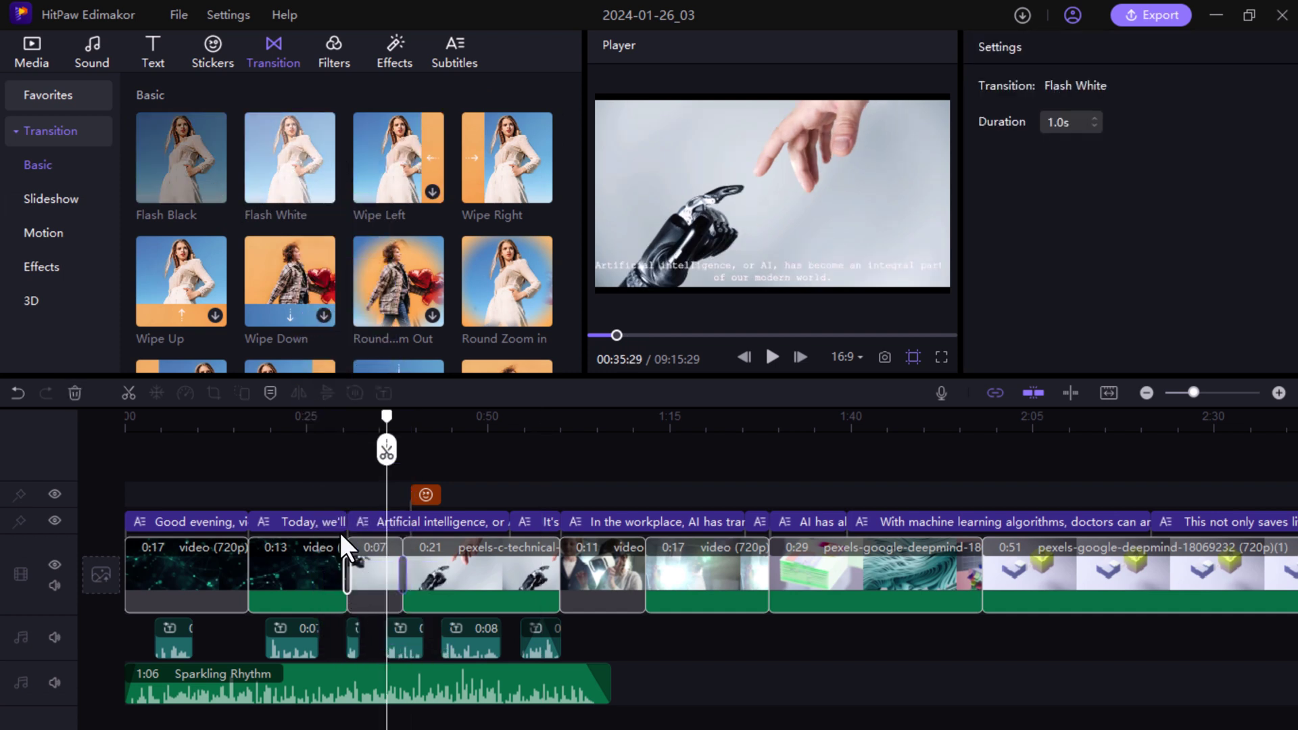
{"action": "scroll", "coordinate": [338, 424], "scroll_direction": "down", "scroll_amount": 3}
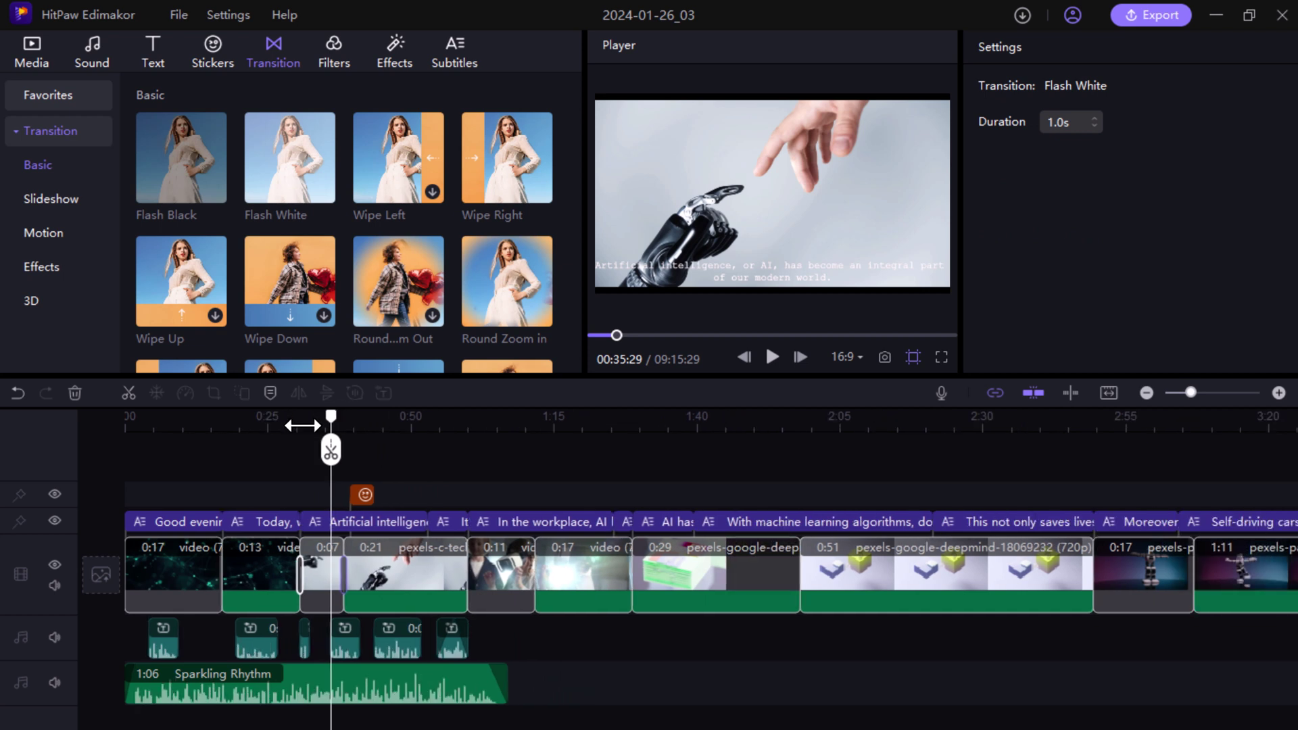
{"action": "left_click_drag", "start_coordinate": [280, 423], "coordinate": [289, 423]}
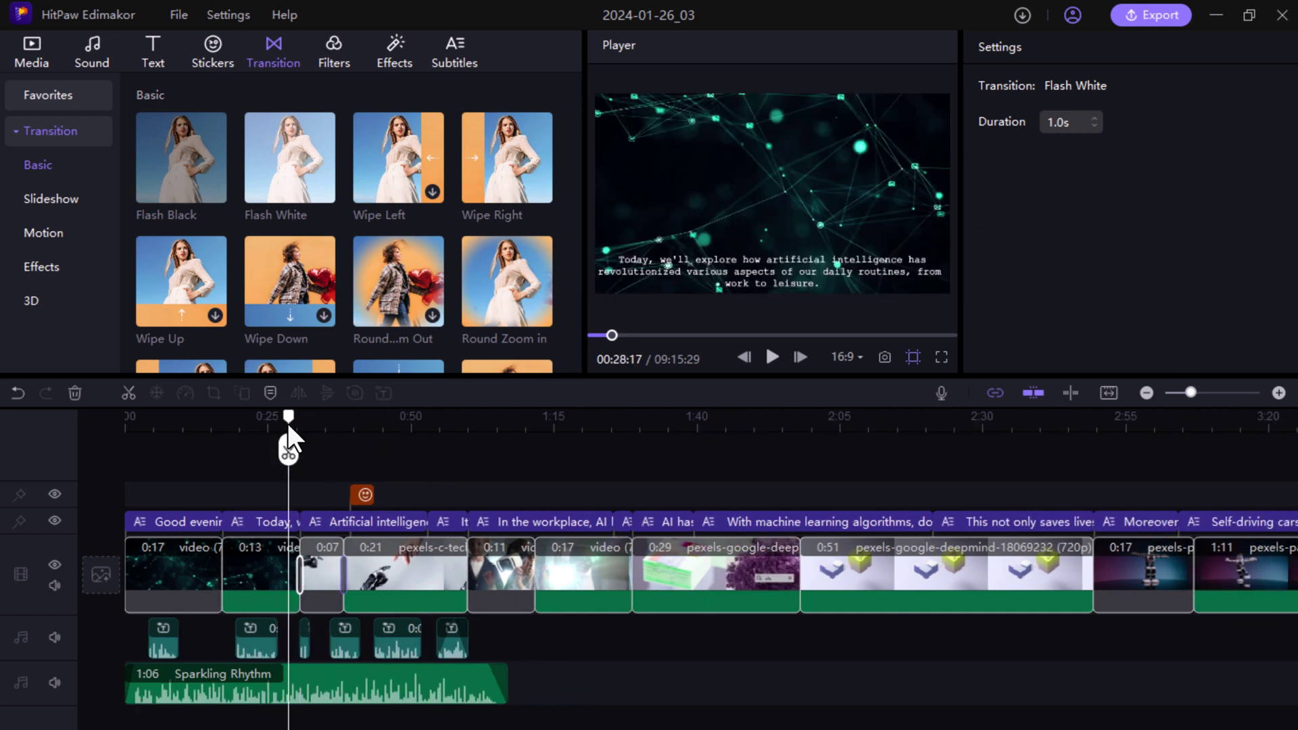
{"action": "left_click", "coordinate": [772, 356]}
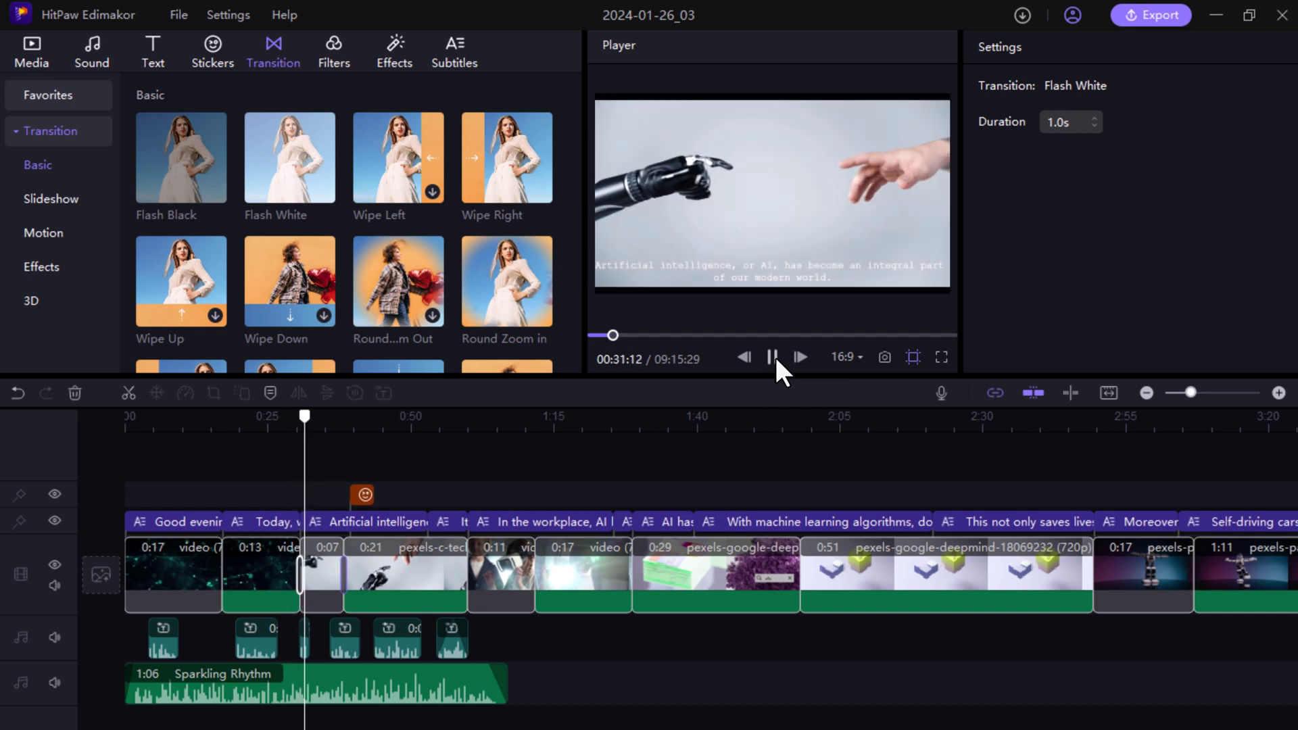
{"action": "left_click", "coordinate": [775, 357]}
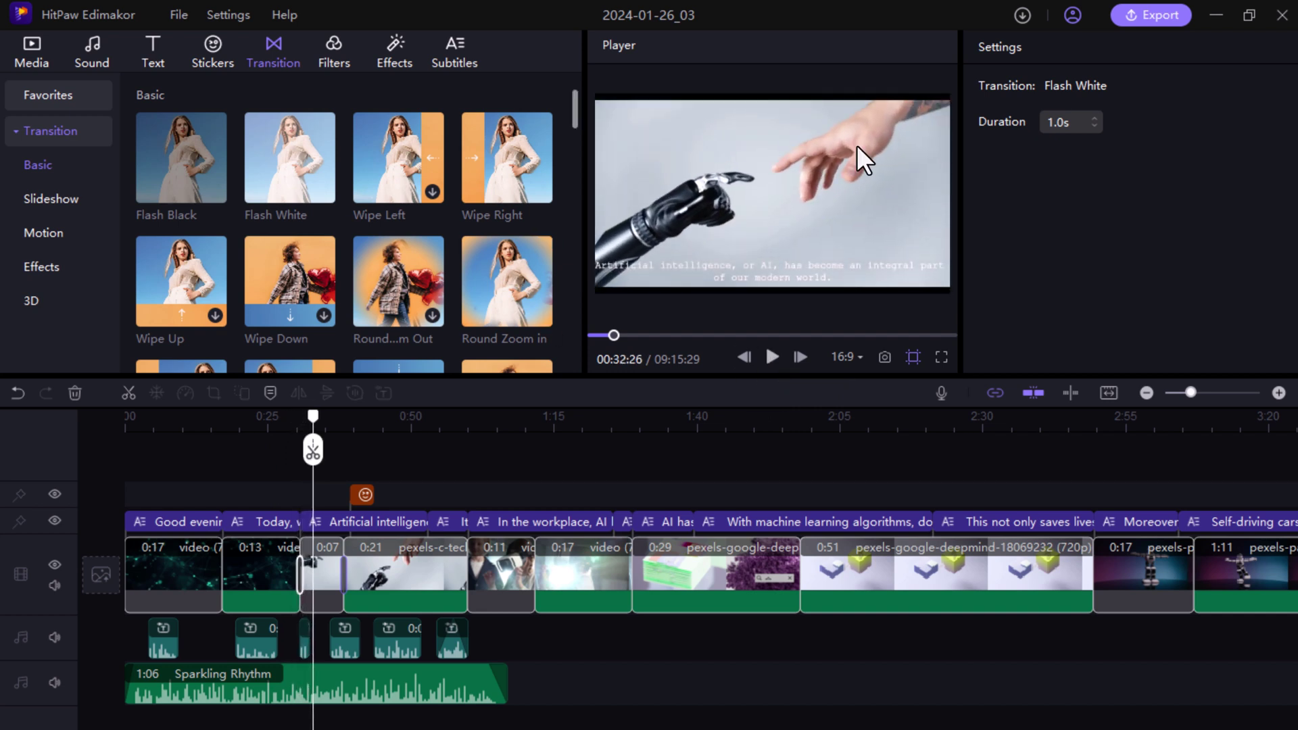
Step: Browse the Filters, Effects, Subtitles and Media libraries, including manual subtitles and animated backgrounds
{"action": "left_click", "coordinate": [335, 57]}
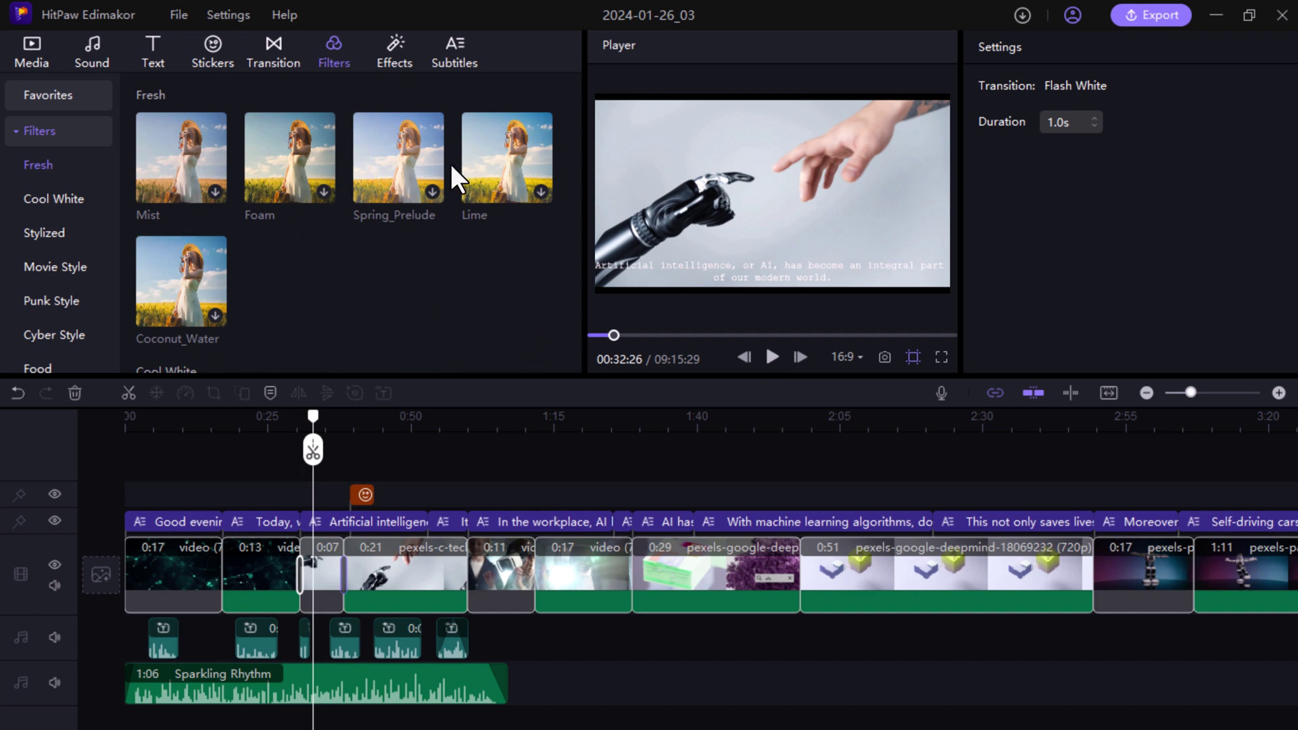
{"action": "left_click", "coordinate": [389, 47]}
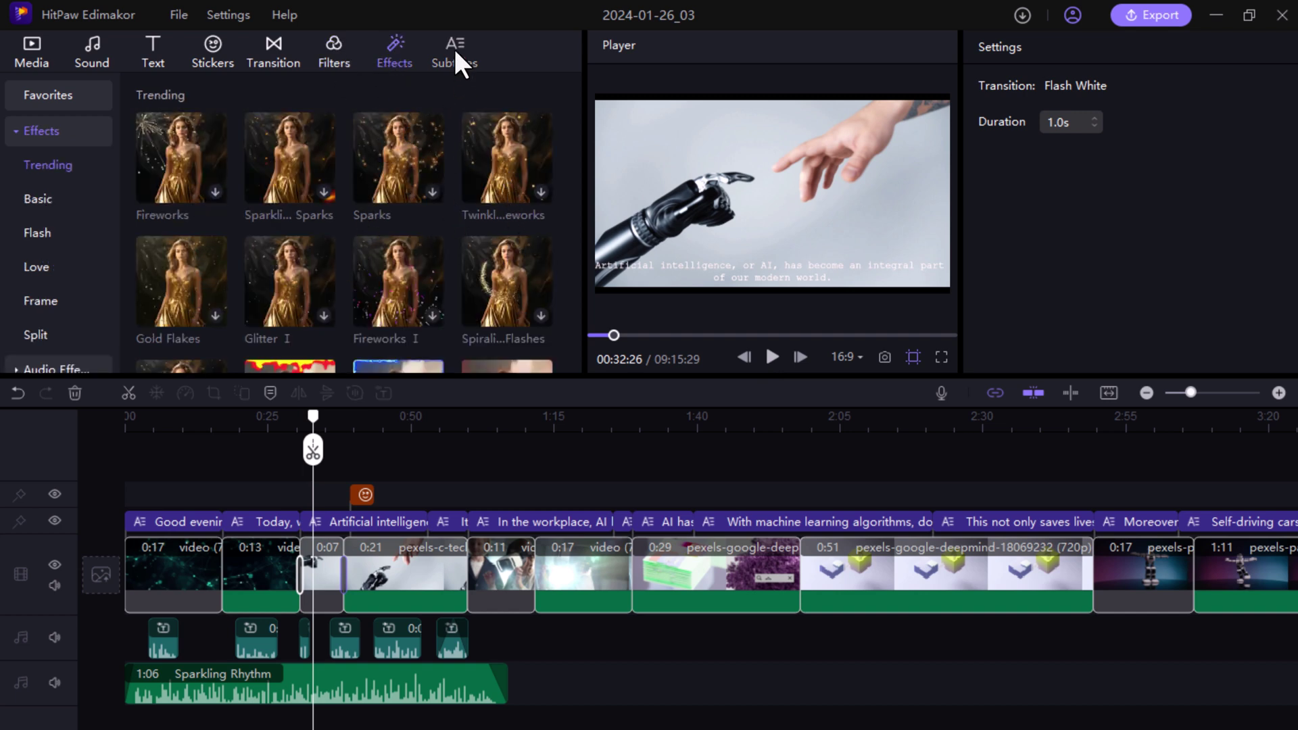
{"action": "left_click", "coordinate": [455, 68]}
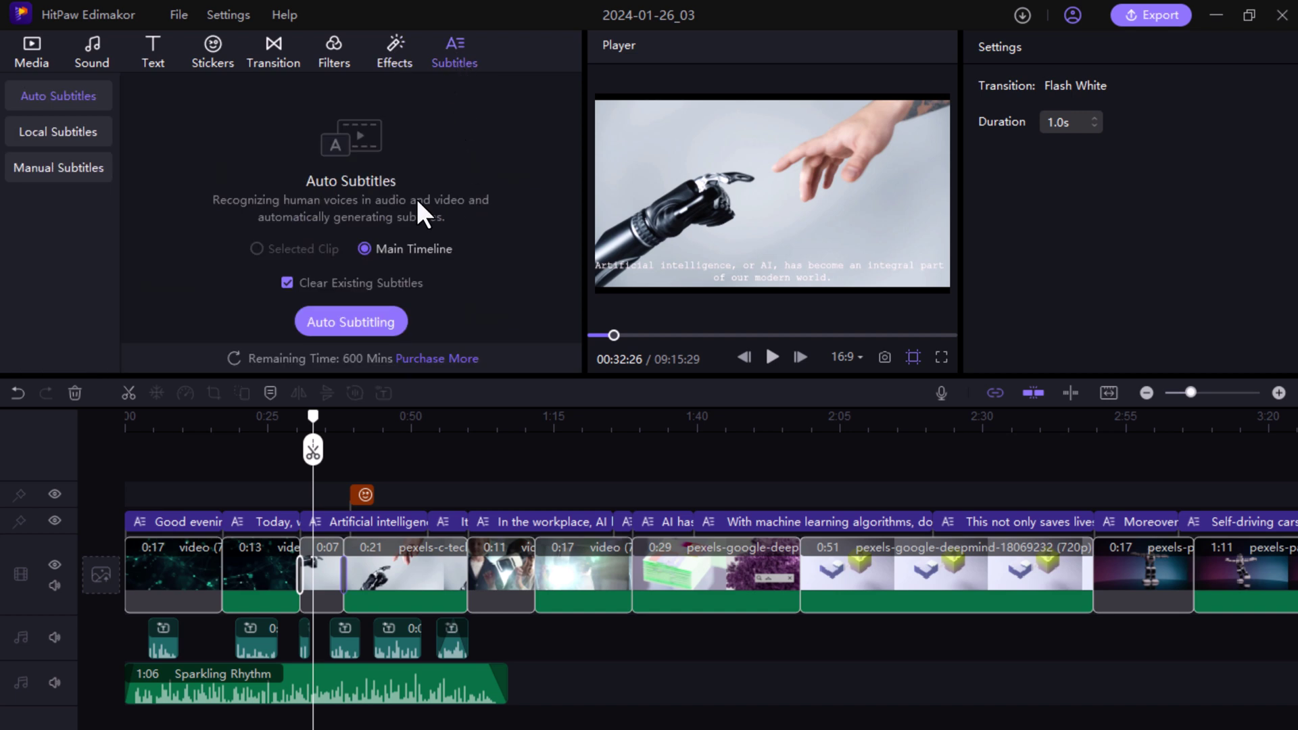
{"action": "left_click", "coordinate": [89, 167]}
{"action": "left_click", "coordinate": [33, 61]}
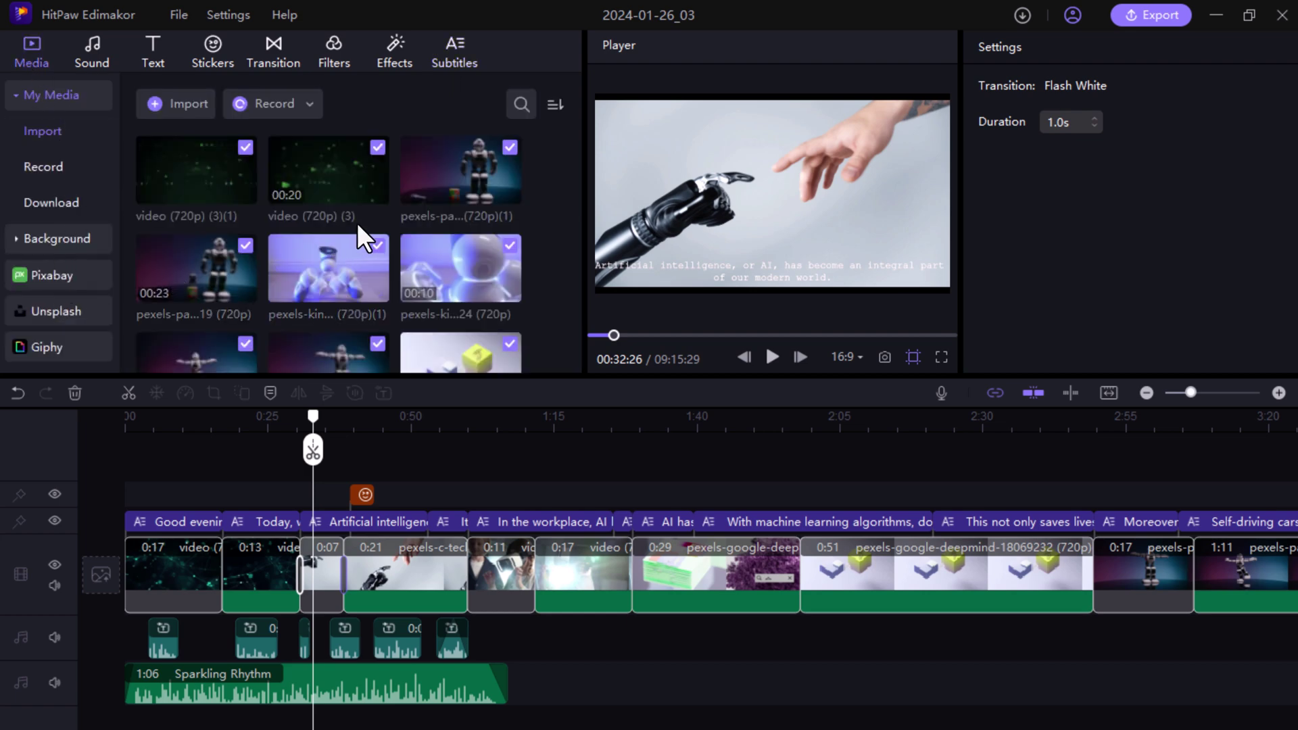
{"action": "scroll", "coordinate": [359, 222], "scroll_direction": "down", "scroll_amount": 5}
{"action": "scroll", "coordinate": [280, 255], "scroll_direction": "down", "scroll_amount": 1}
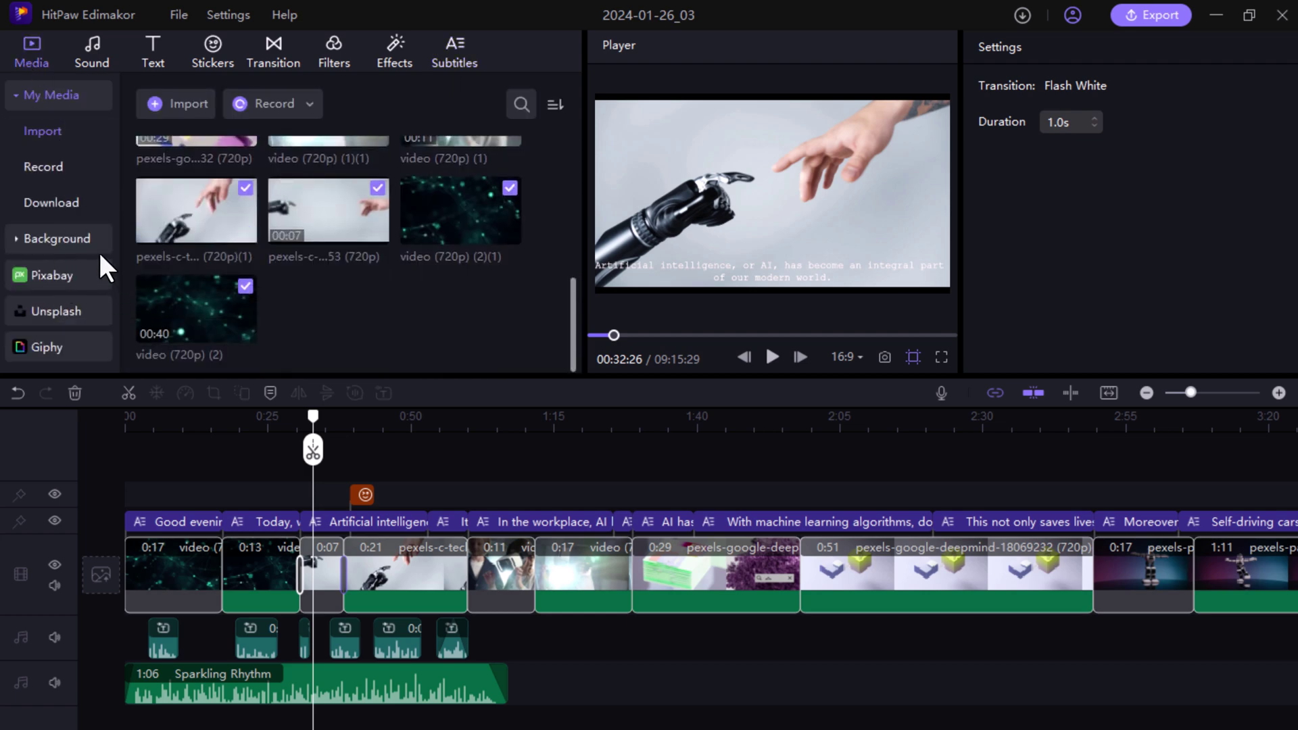
{"action": "left_click", "coordinate": [98, 249]}
{"action": "scroll", "coordinate": [214, 240], "scroll_direction": "down", "scroll_amount": 5}
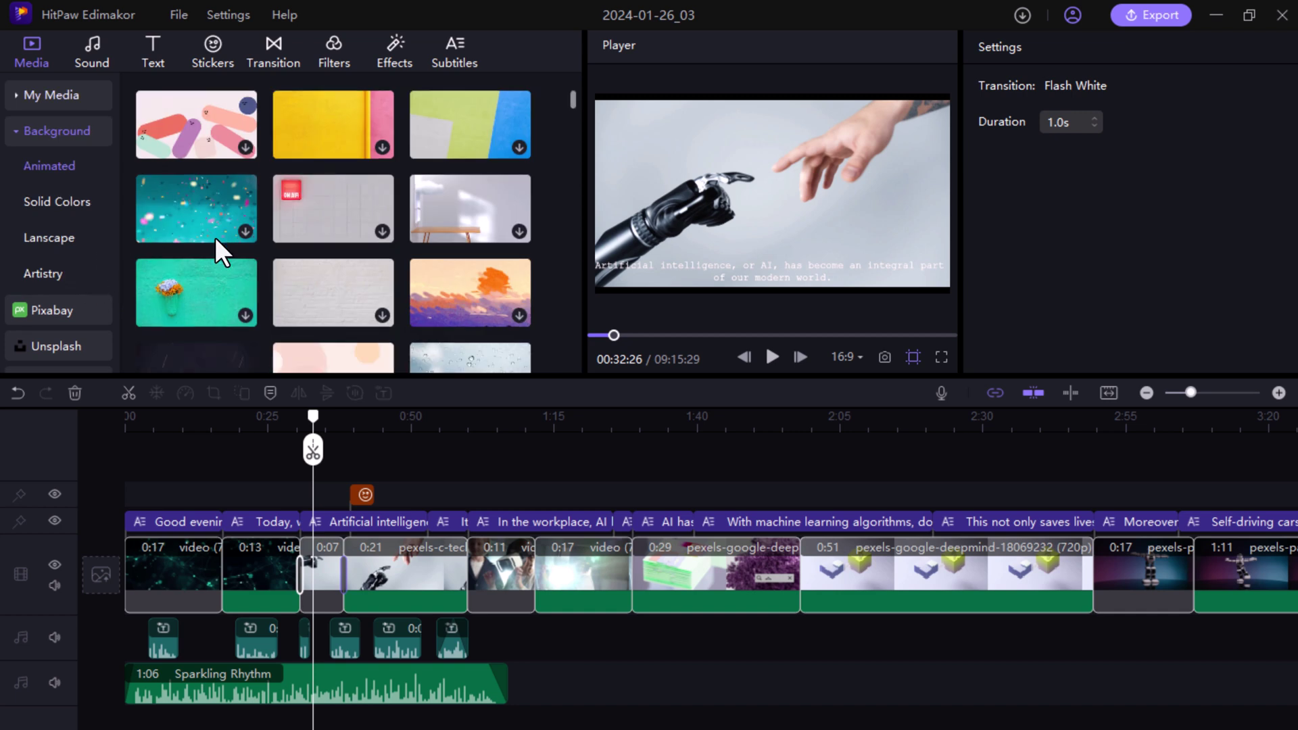
{"action": "scroll", "coordinate": [214, 231], "scroll_direction": "up", "scroll_amount": 1}
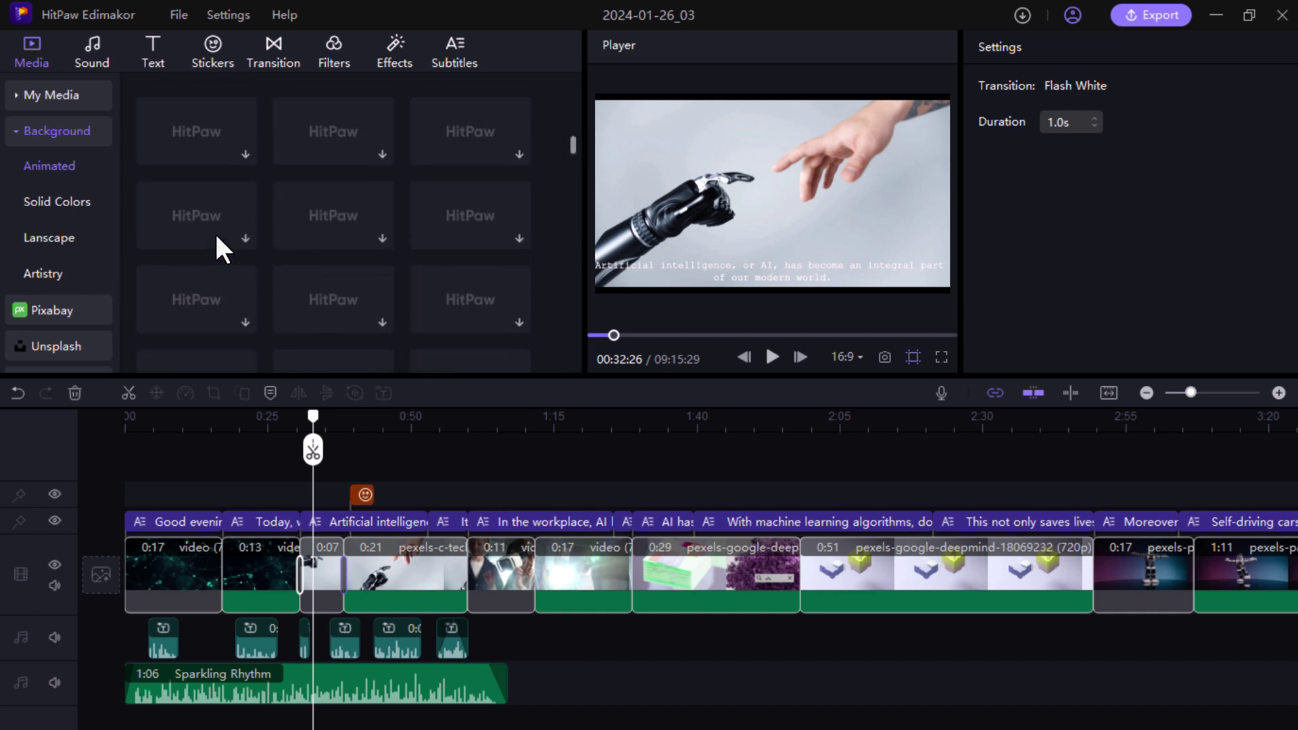
{"action": "scroll", "coordinate": [216, 234], "scroll_direction": "up", "scroll_amount": 1}
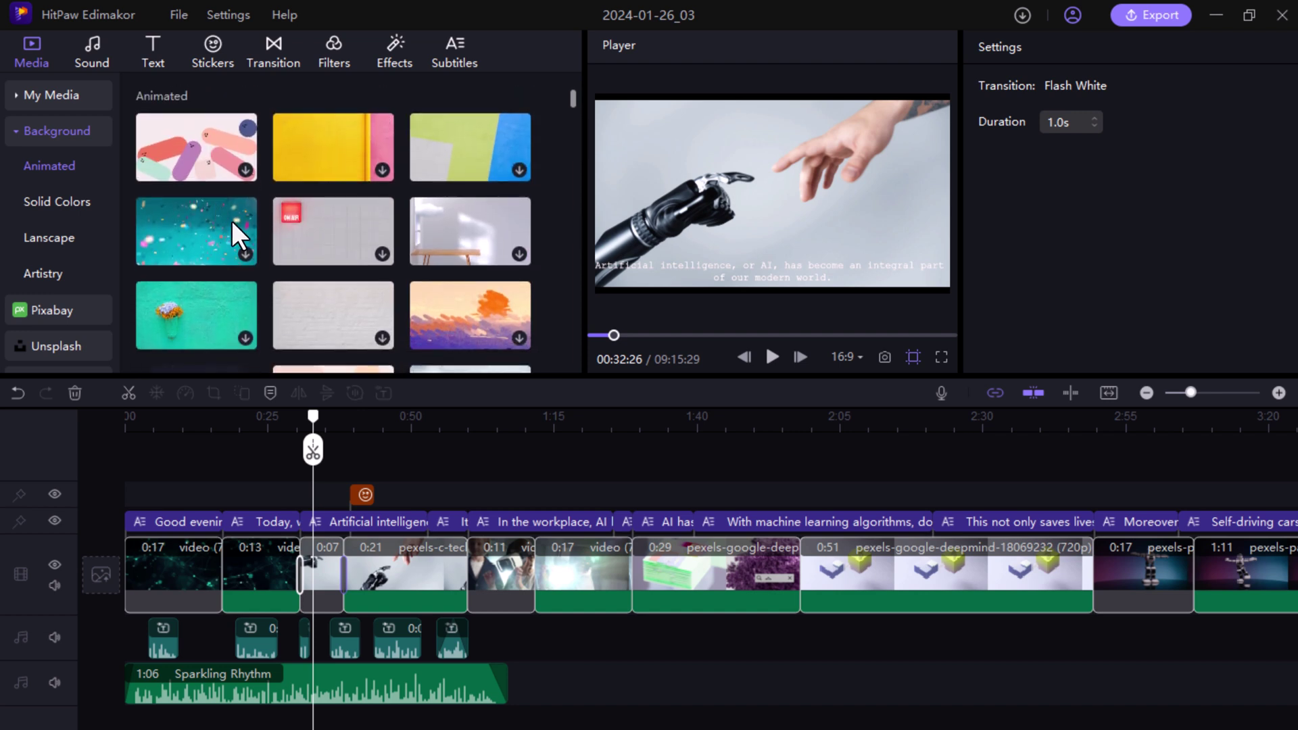
Step: Cool the 0:13 clip by dragging its Color Temperature to -13%
{"action": "left_click", "coordinate": [261, 571]}
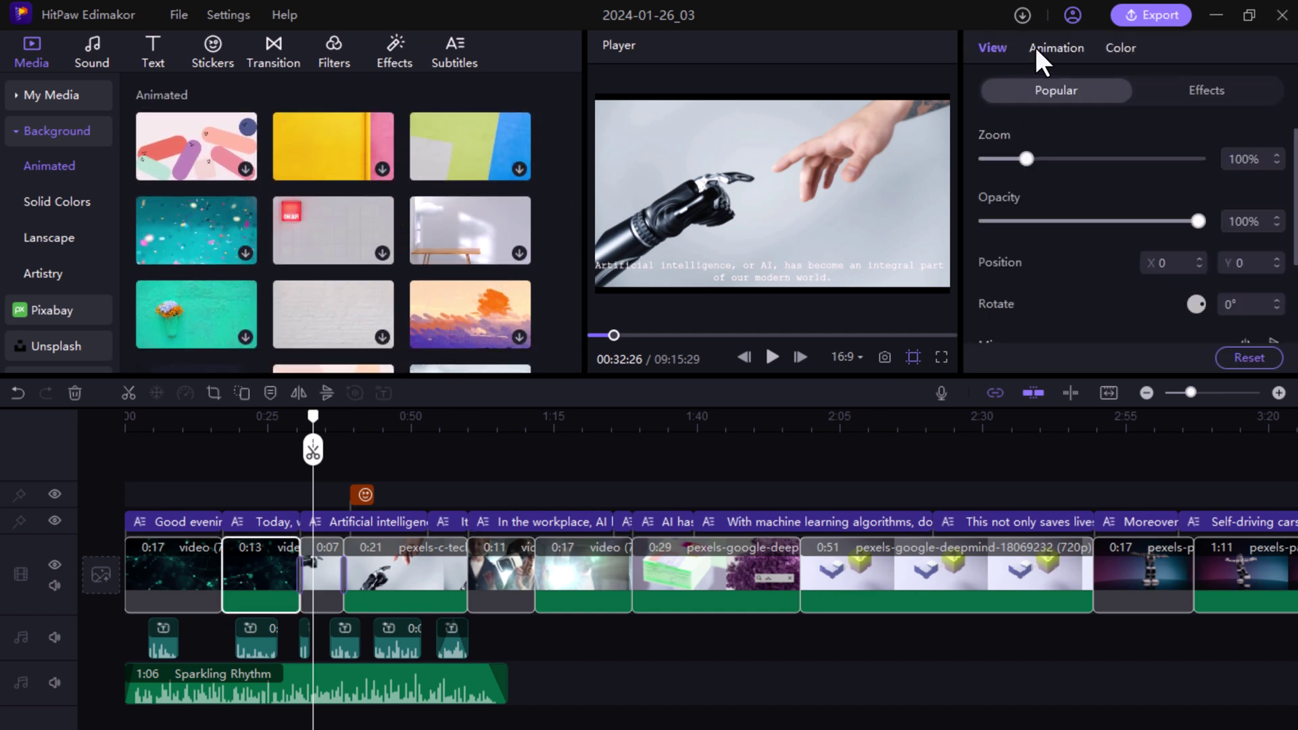
{"action": "left_click", "coordinate": [1035, 46]}
{"action": "left_click", "coordinate": [1120, 48]}
{"action": "scroll", "coordinate": [1129, 166], "scroll_direction": "down", "scroll_amount": 3}
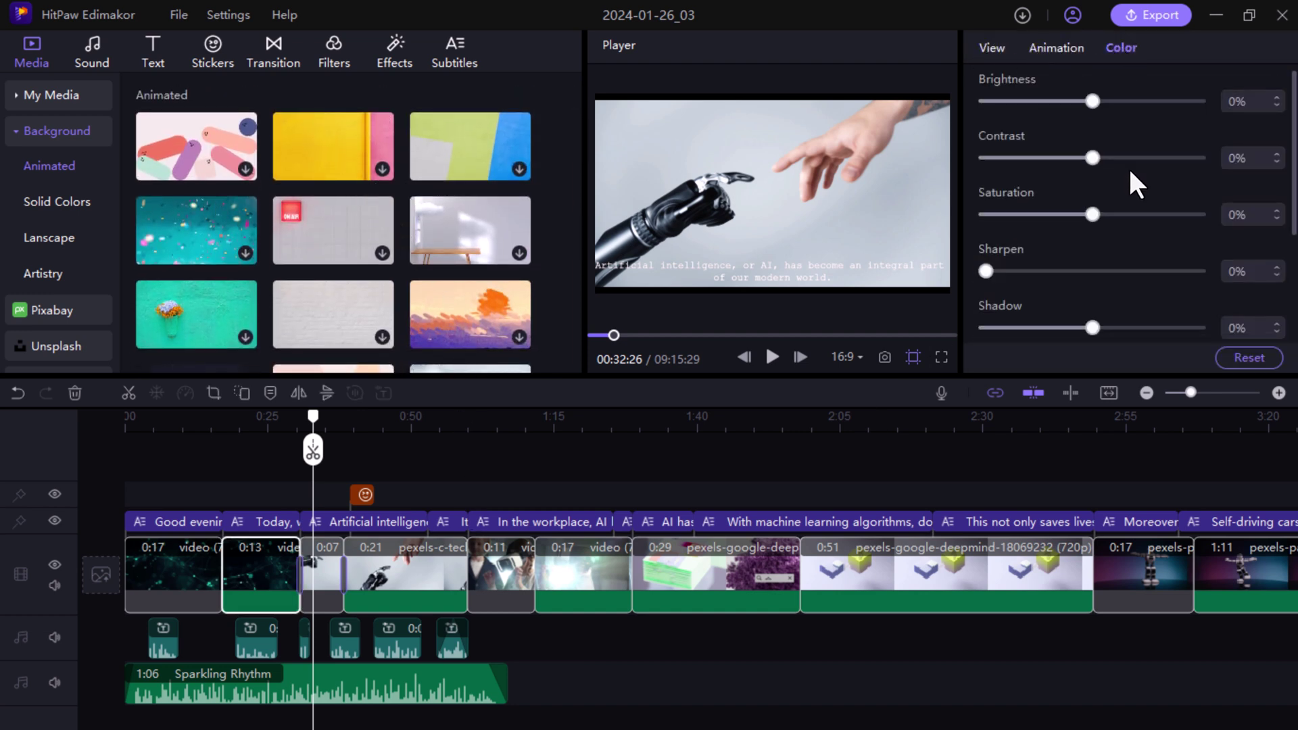
{"action": "left_click_drag", "start_coordinate": [1091, 269], "coordinate": [1079, 271]}
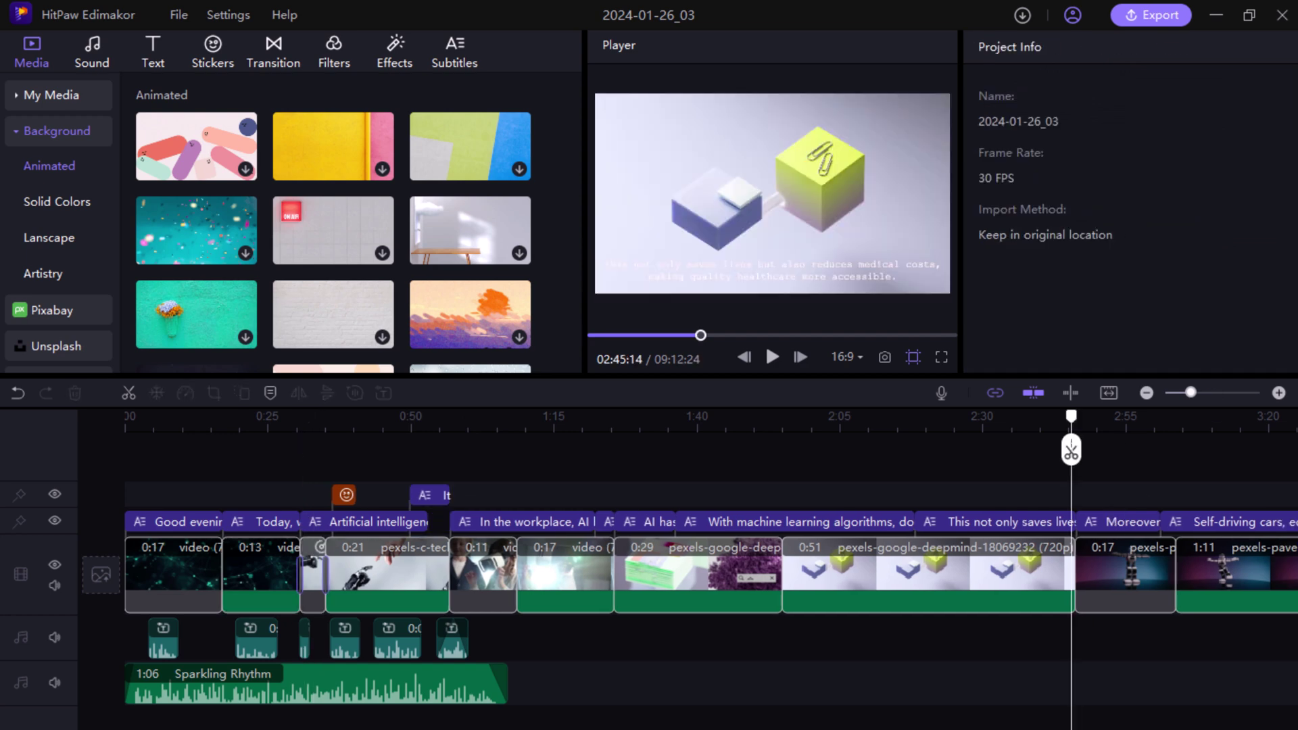
Step: Open Export and try AVI and FLV before settling on MP4 as the format
{"action": "left_click", "coordinate": [1172, 21]}
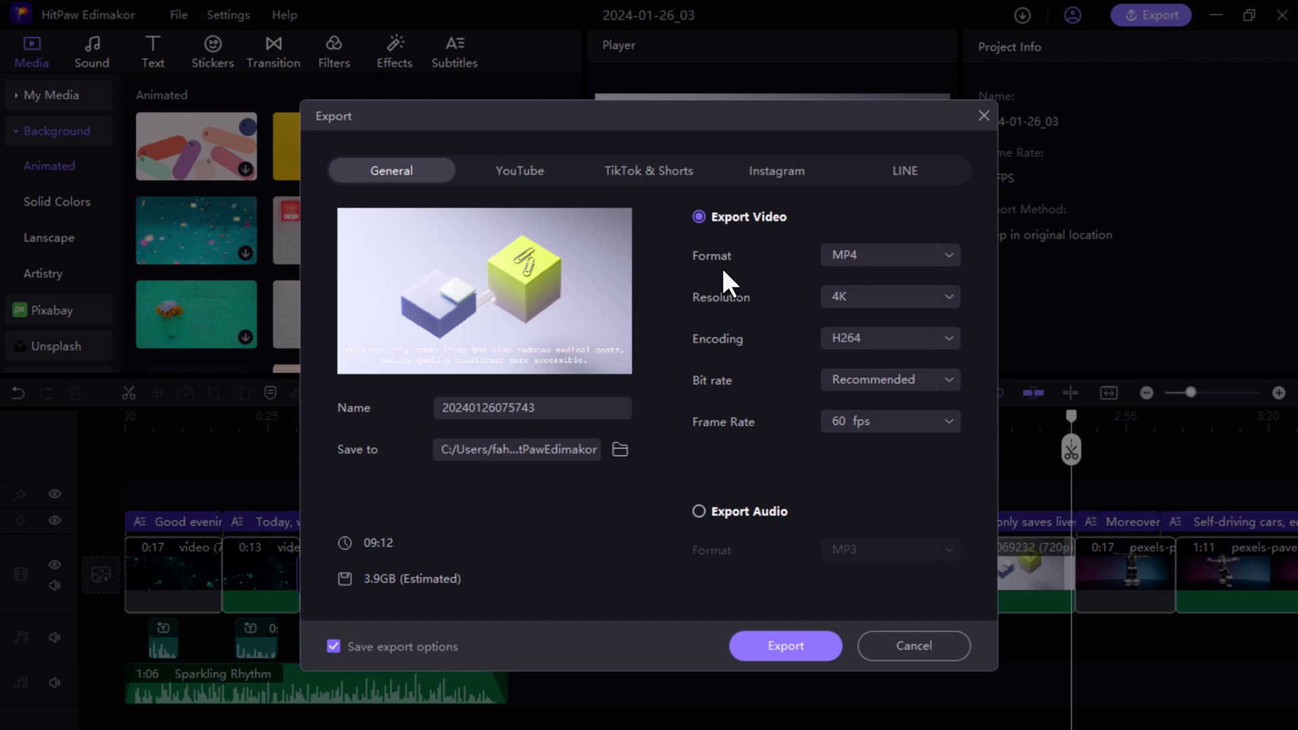
{"action": "left_click", "coordinate": [870, 255]}
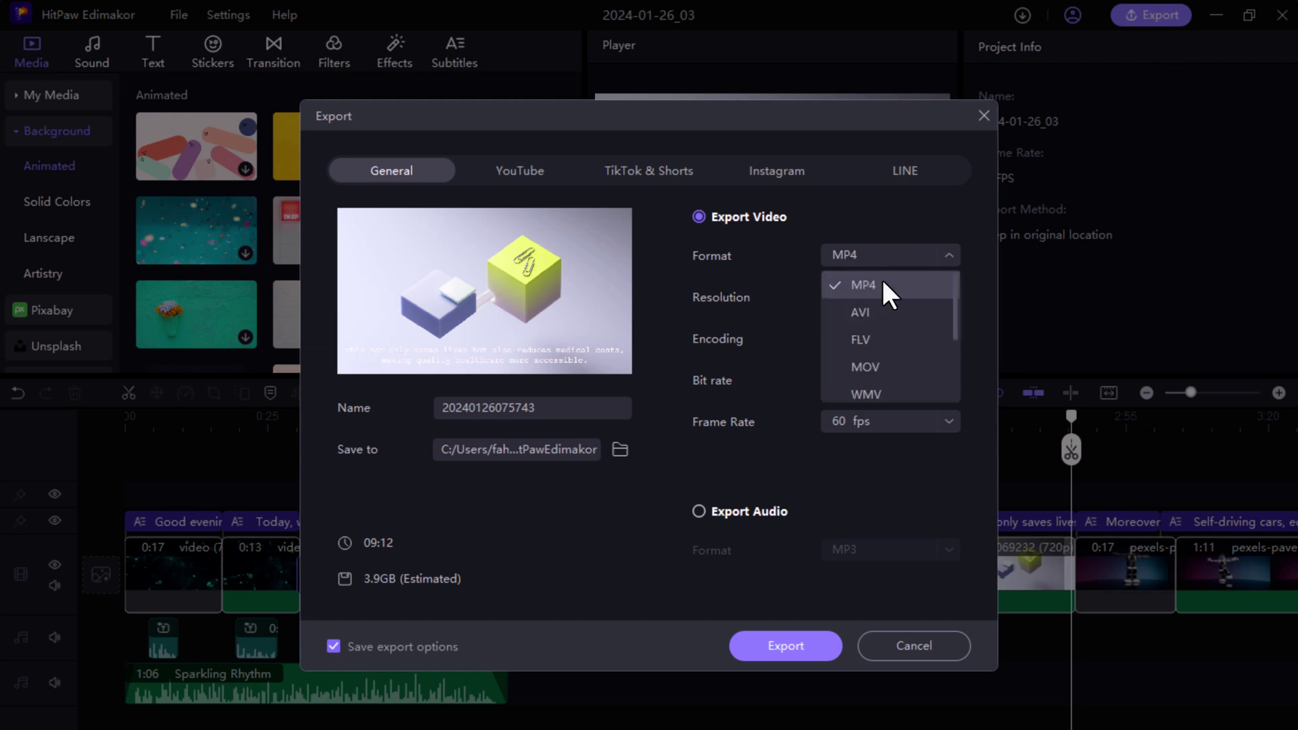
{"action": "left_click", "coordinate": [888, 312]}
{"action": "left_click", "coordinate": [890, 257]}
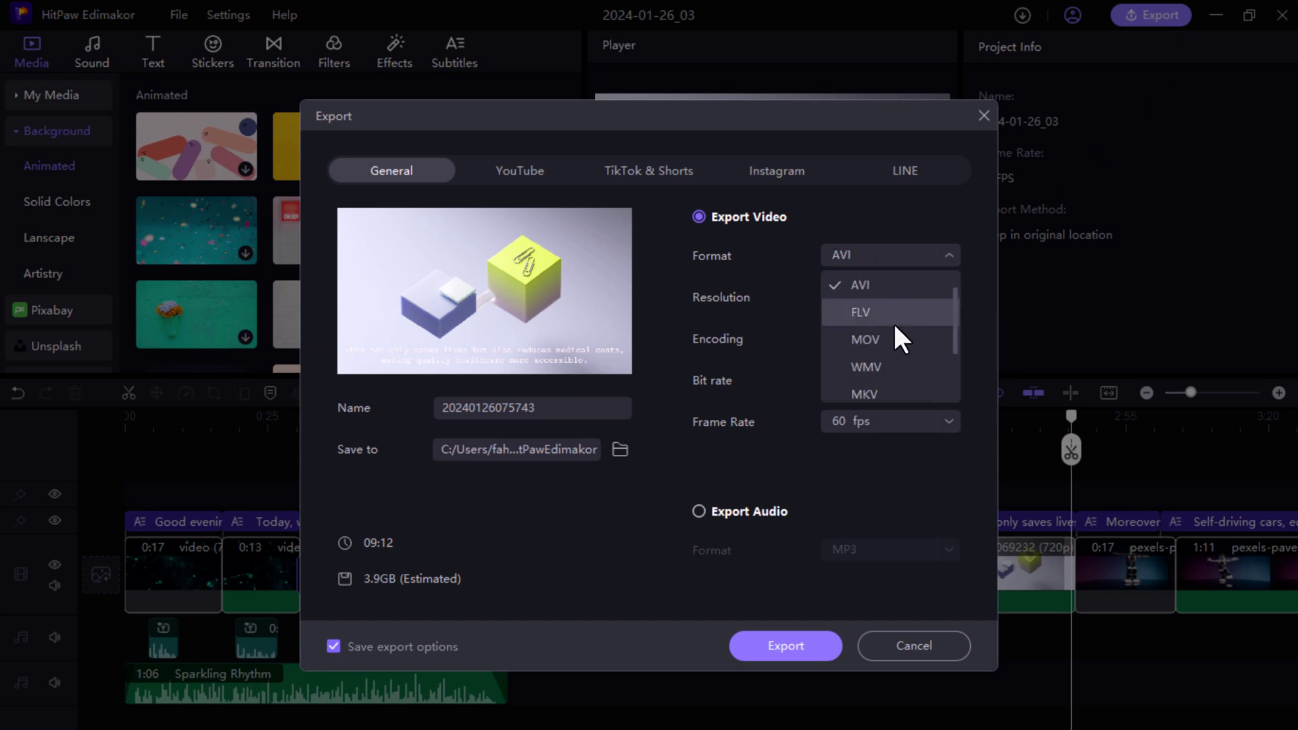
{"action": "left_click", "coordinate": [894, 322]}
{"action": "left_click", "coordinate": [892, 258]}
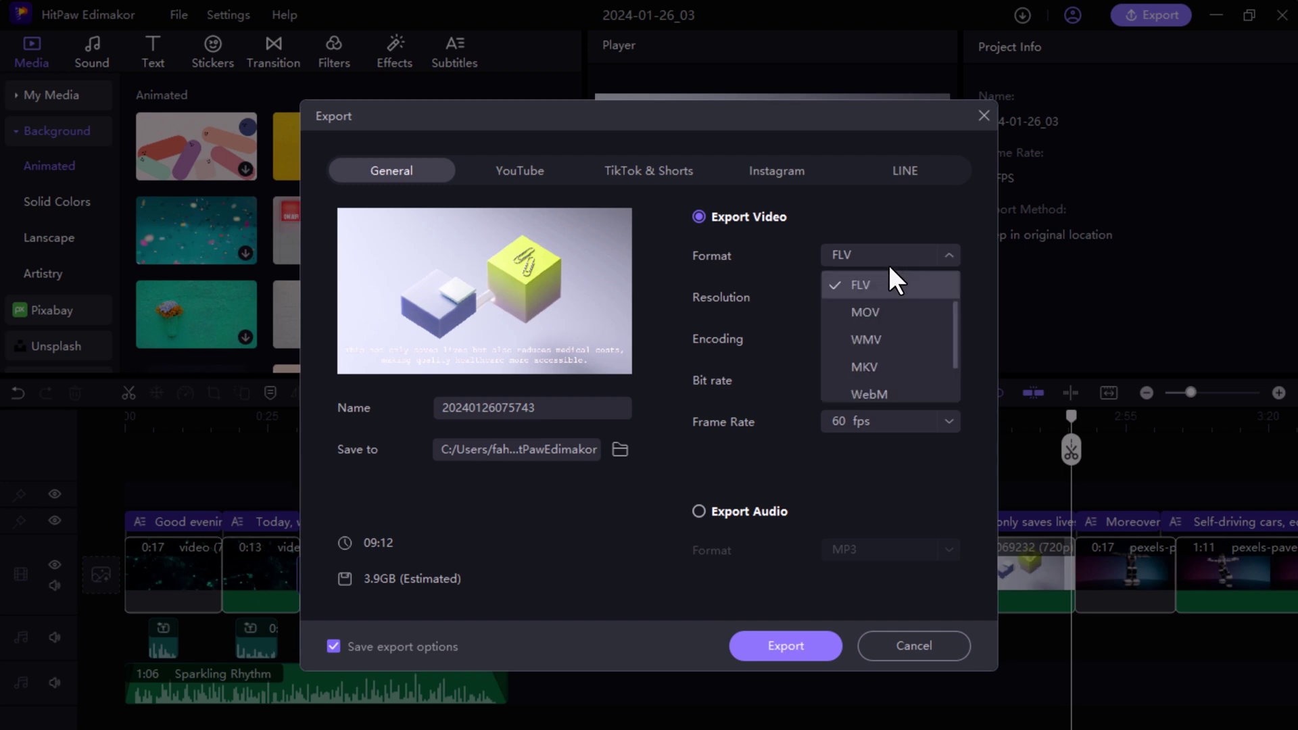
{"action": "scroll", "coordinate": [894, 365], "scroll_direction": "down", "scroll_amount": 1}
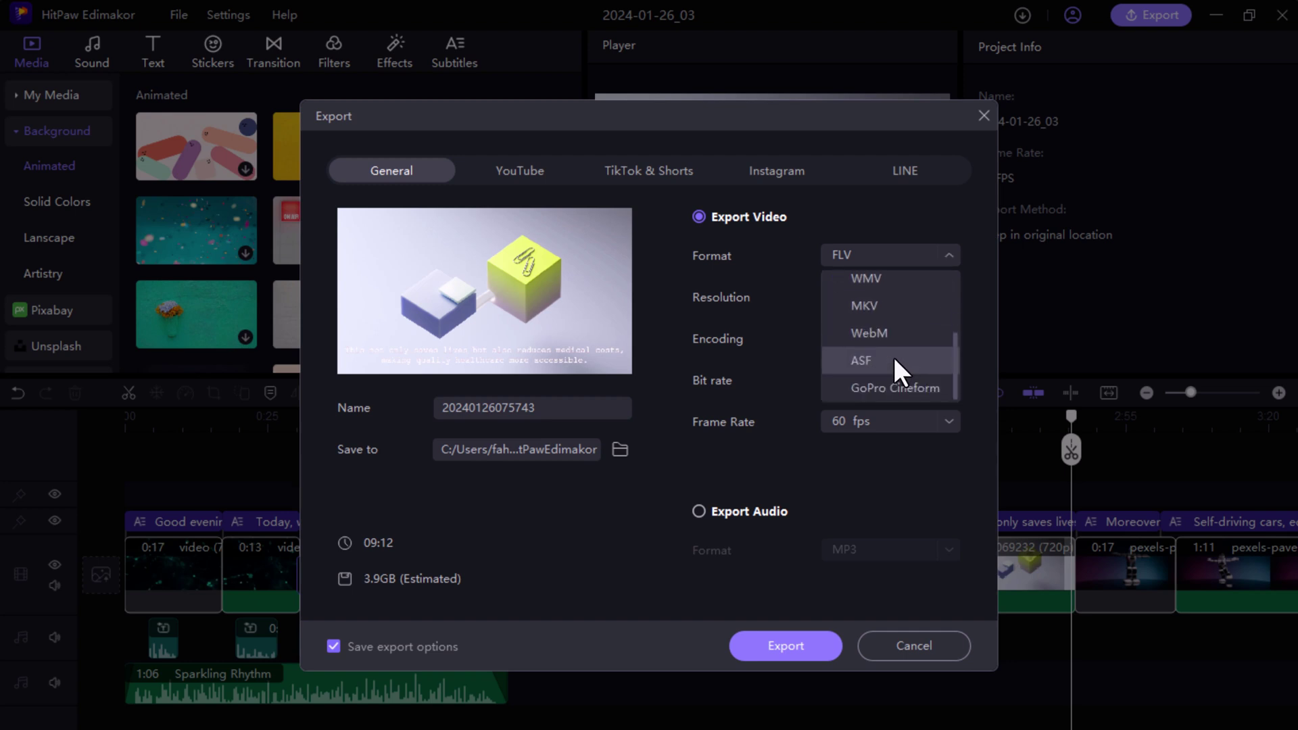
{"action": "scroll", "coordinate": [893, 331], "scroll_direction": "up", "scroll_amount": 2}
{"action": "left_click", "coordinate": [898, 274]}
Step: Set the export resolution to 1080P, keep Recommended bit rate, and choose 60 fps
{"action": "left_click", "coordinate": [896, 298]}
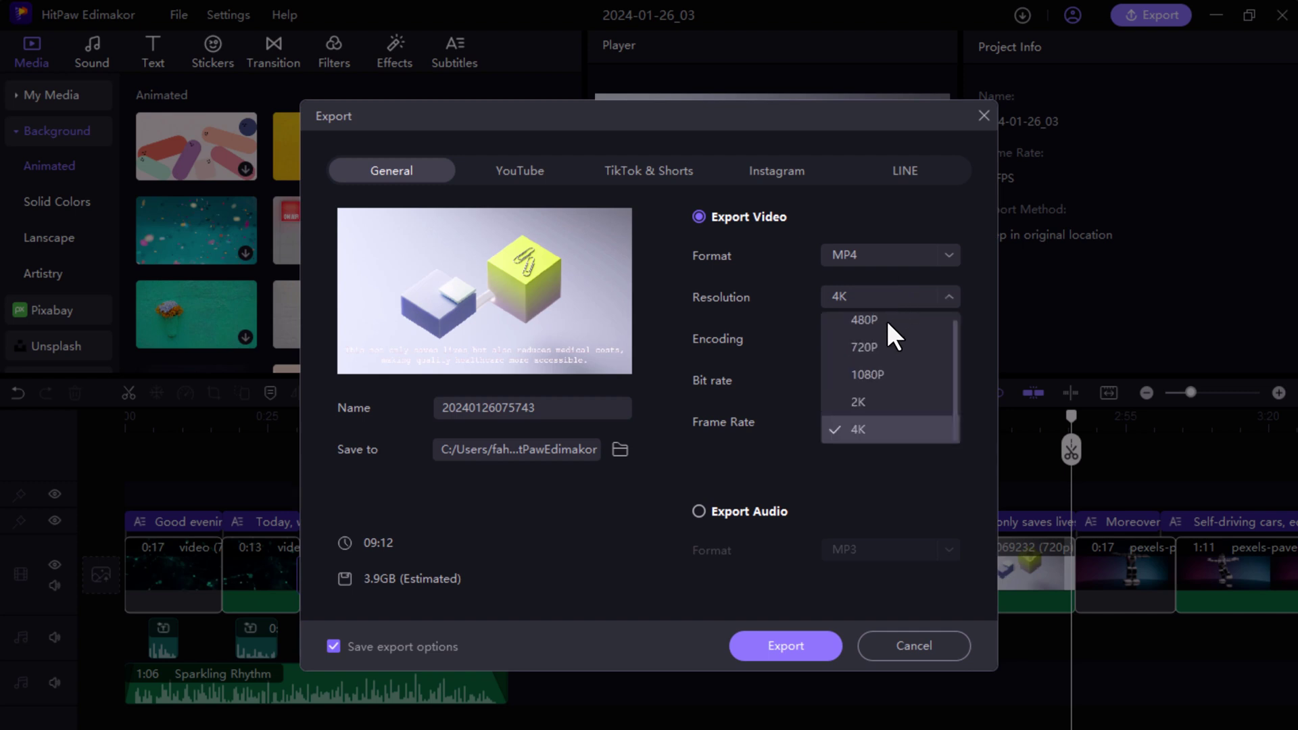
{"action": "left_click", "coordinate": [872, 375]}
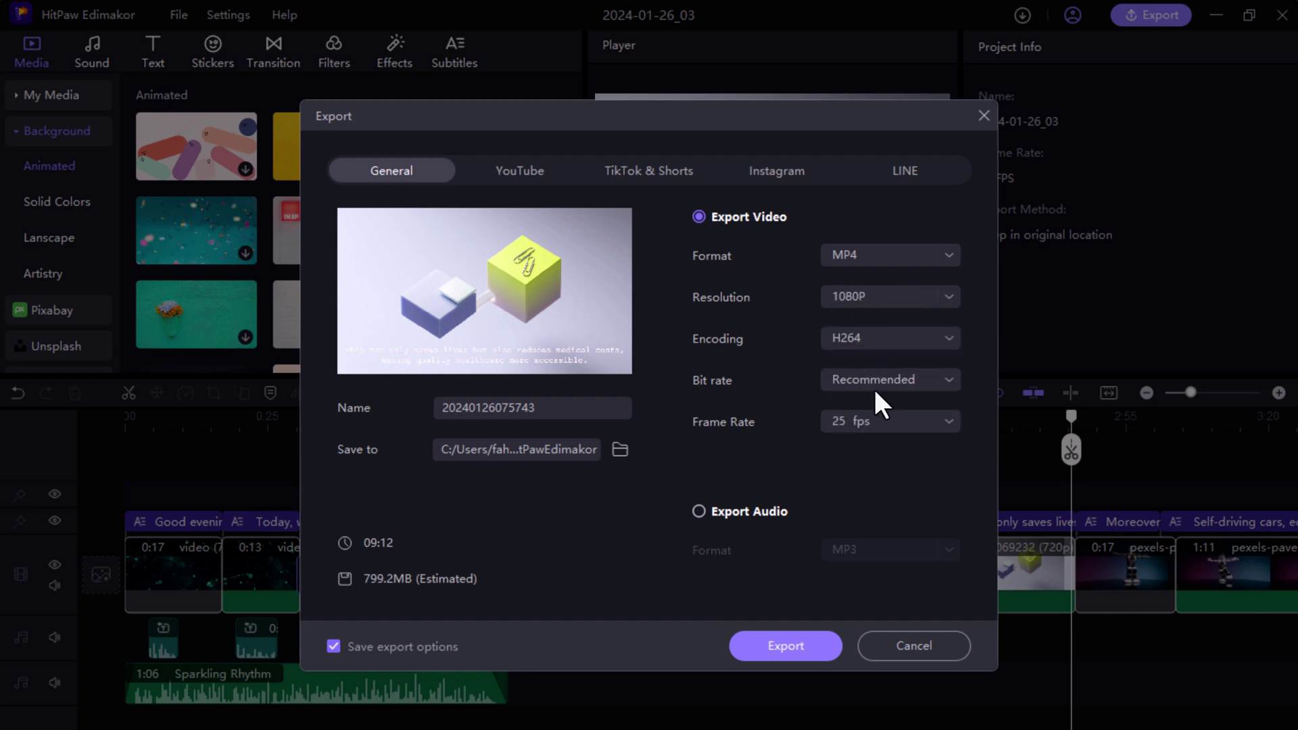
{"action": "left_click", "coordinate": [926, 377]}
{"action": "left_click", "coordinate": [905, 434]}
{"action": "left_click", "coordinate": [917, 427]}
{"action": "left_click", "coordinate": [913, 557]}
Step: Launch the export of the 09:12 video as an estimated 799.2MB MP4
{"action": "left_click", "coordinate": [793, 646]}
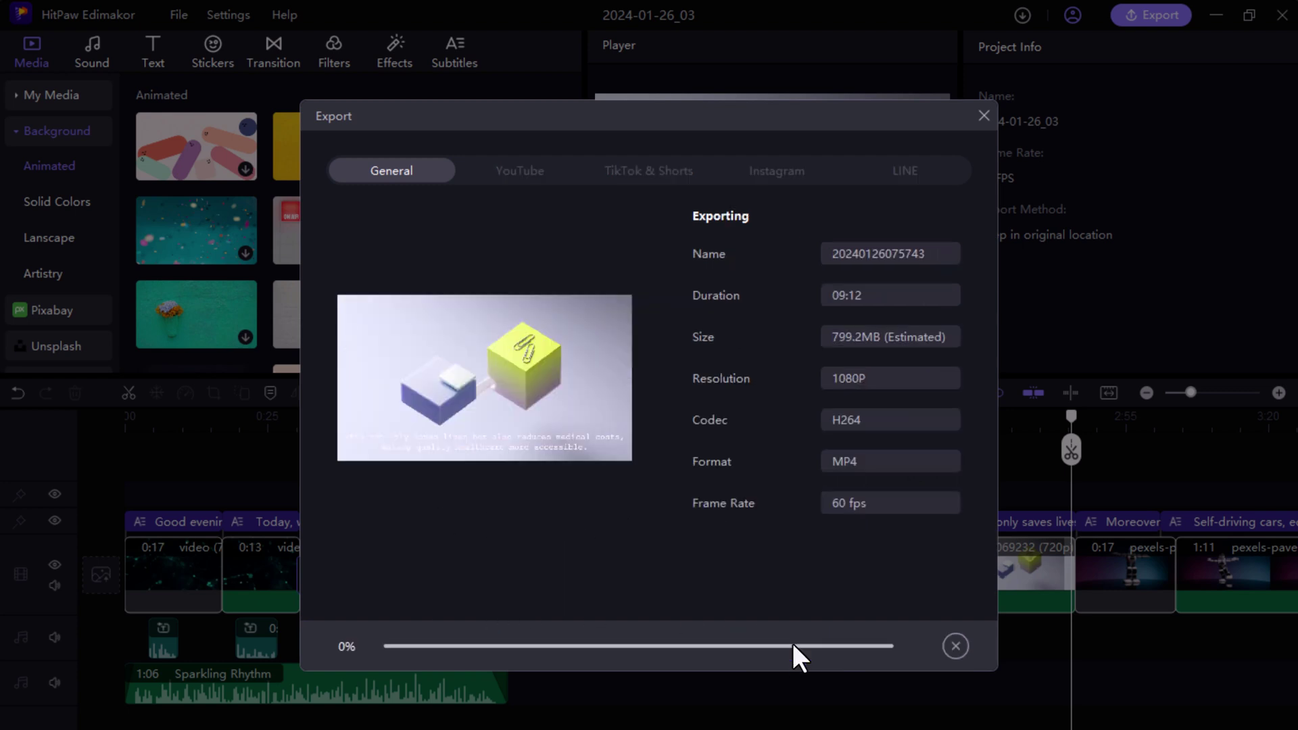